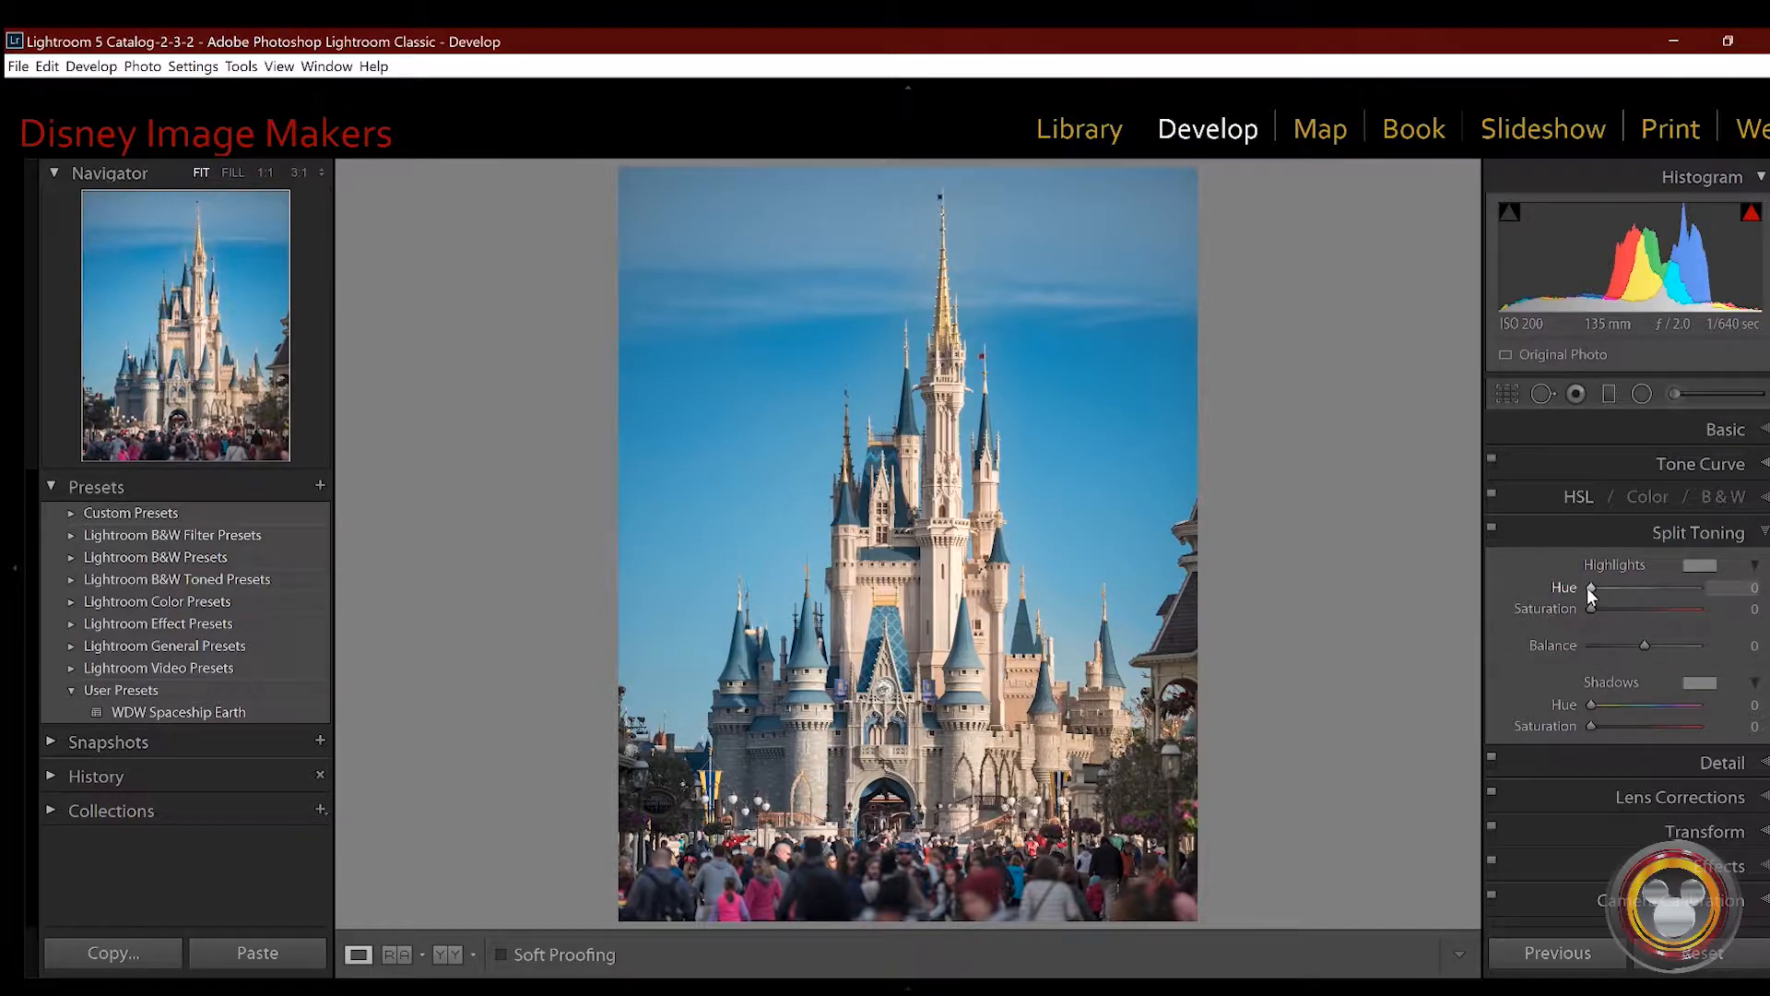
Step: Try a Split Toning highlights saturation of 29 and reset it to 0
mouse_move(1591, 608)
left_mouse_down()
mouse_move(1702, 610)
mouse_move(1623, 616)
mouse_move(1628, 587)
mouse_move(1697, 587)
mouse_move(1580, 589)
left_mouse_up()
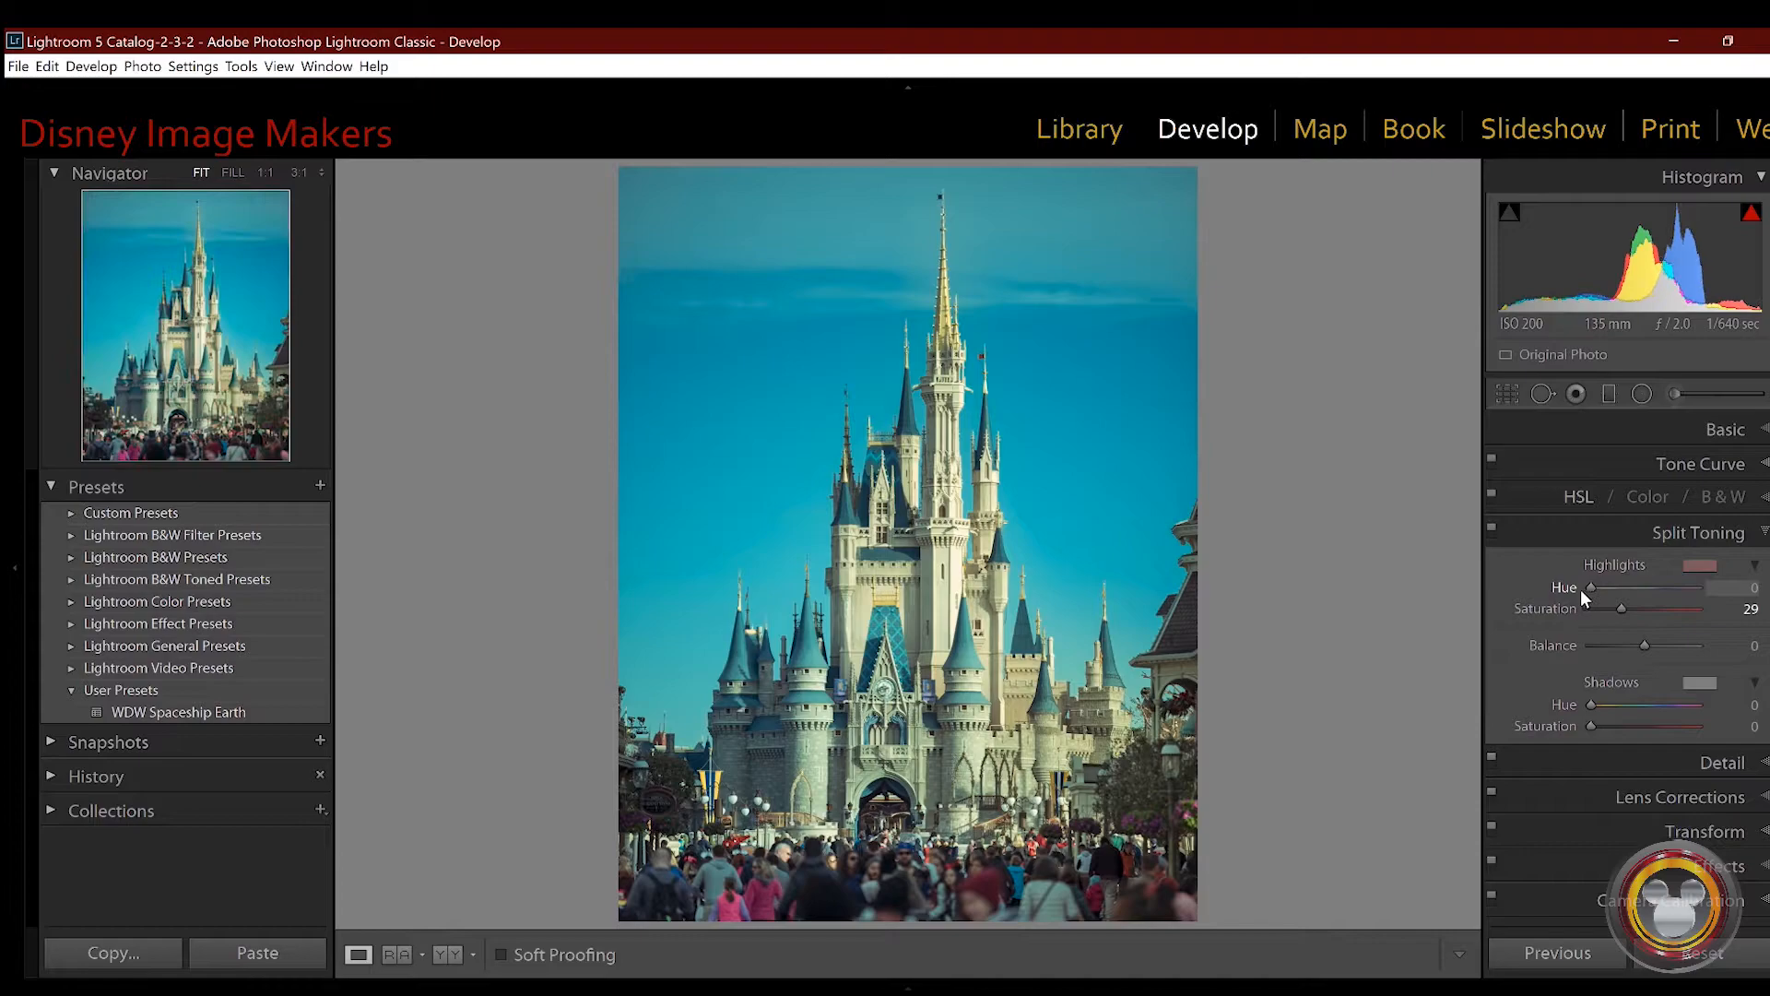
double_click(1537, 608)
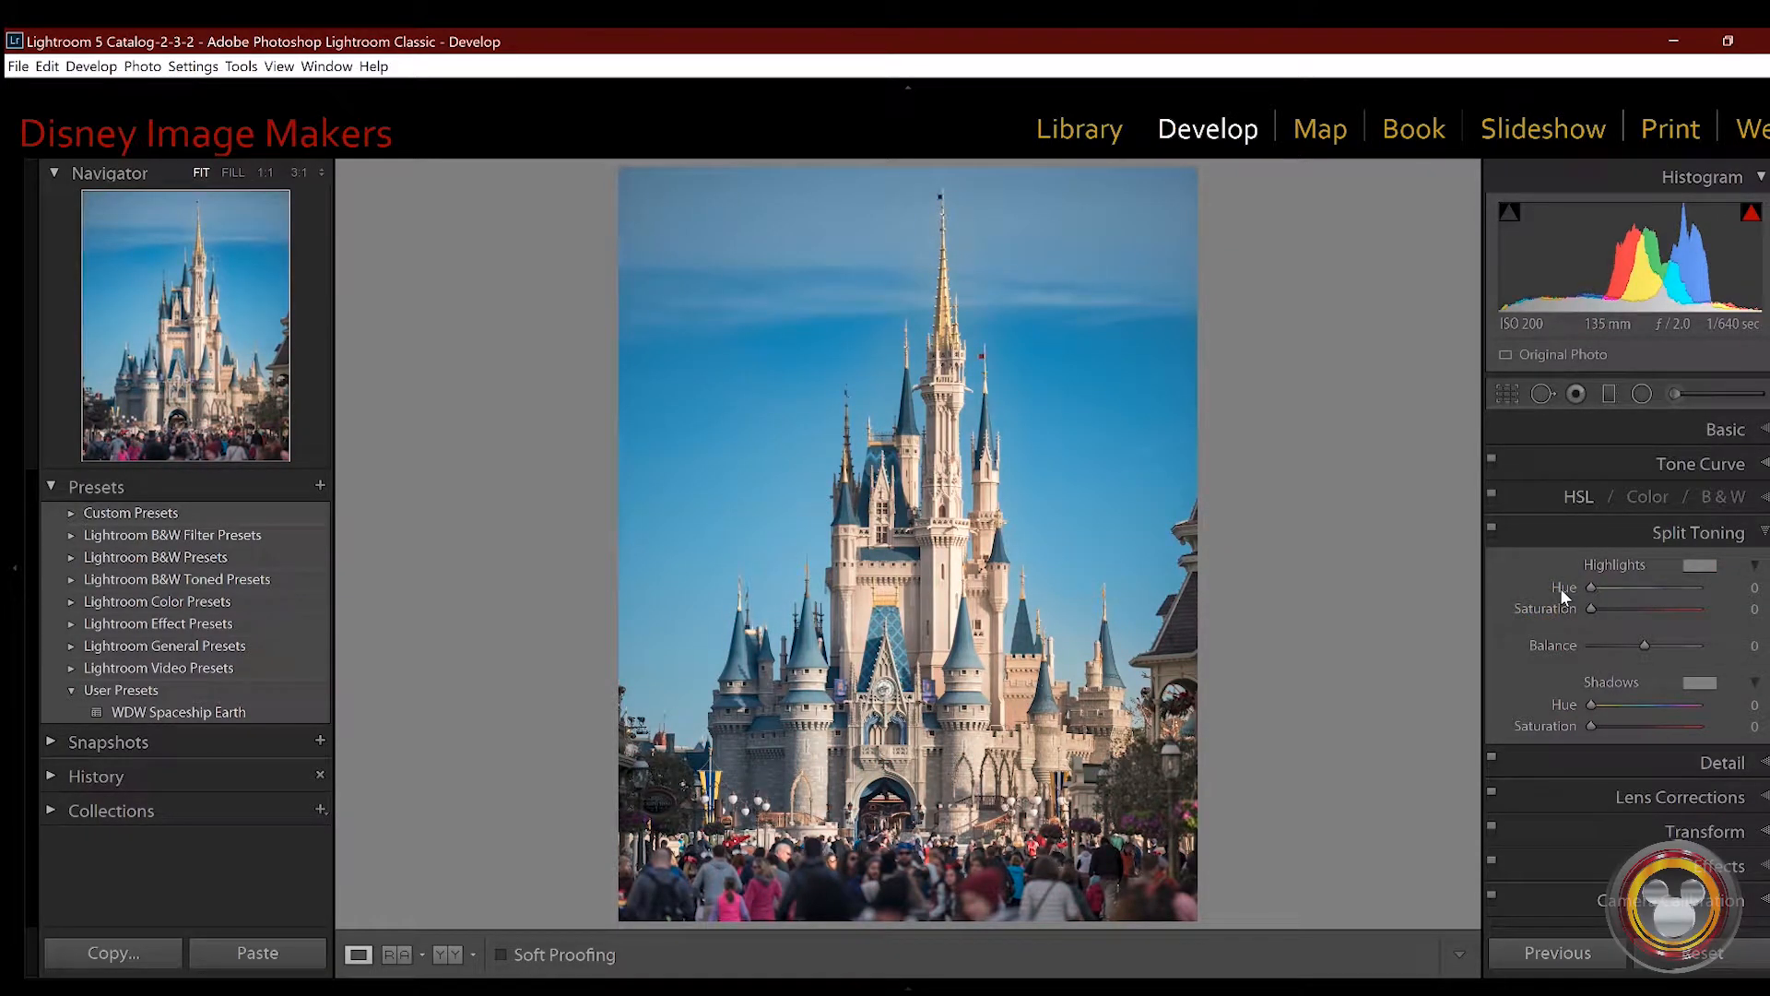
Step: Sample several highlights tints in Split Toning and settle on an orange with hue 28 and saturation 60
left_click(1702, 564)
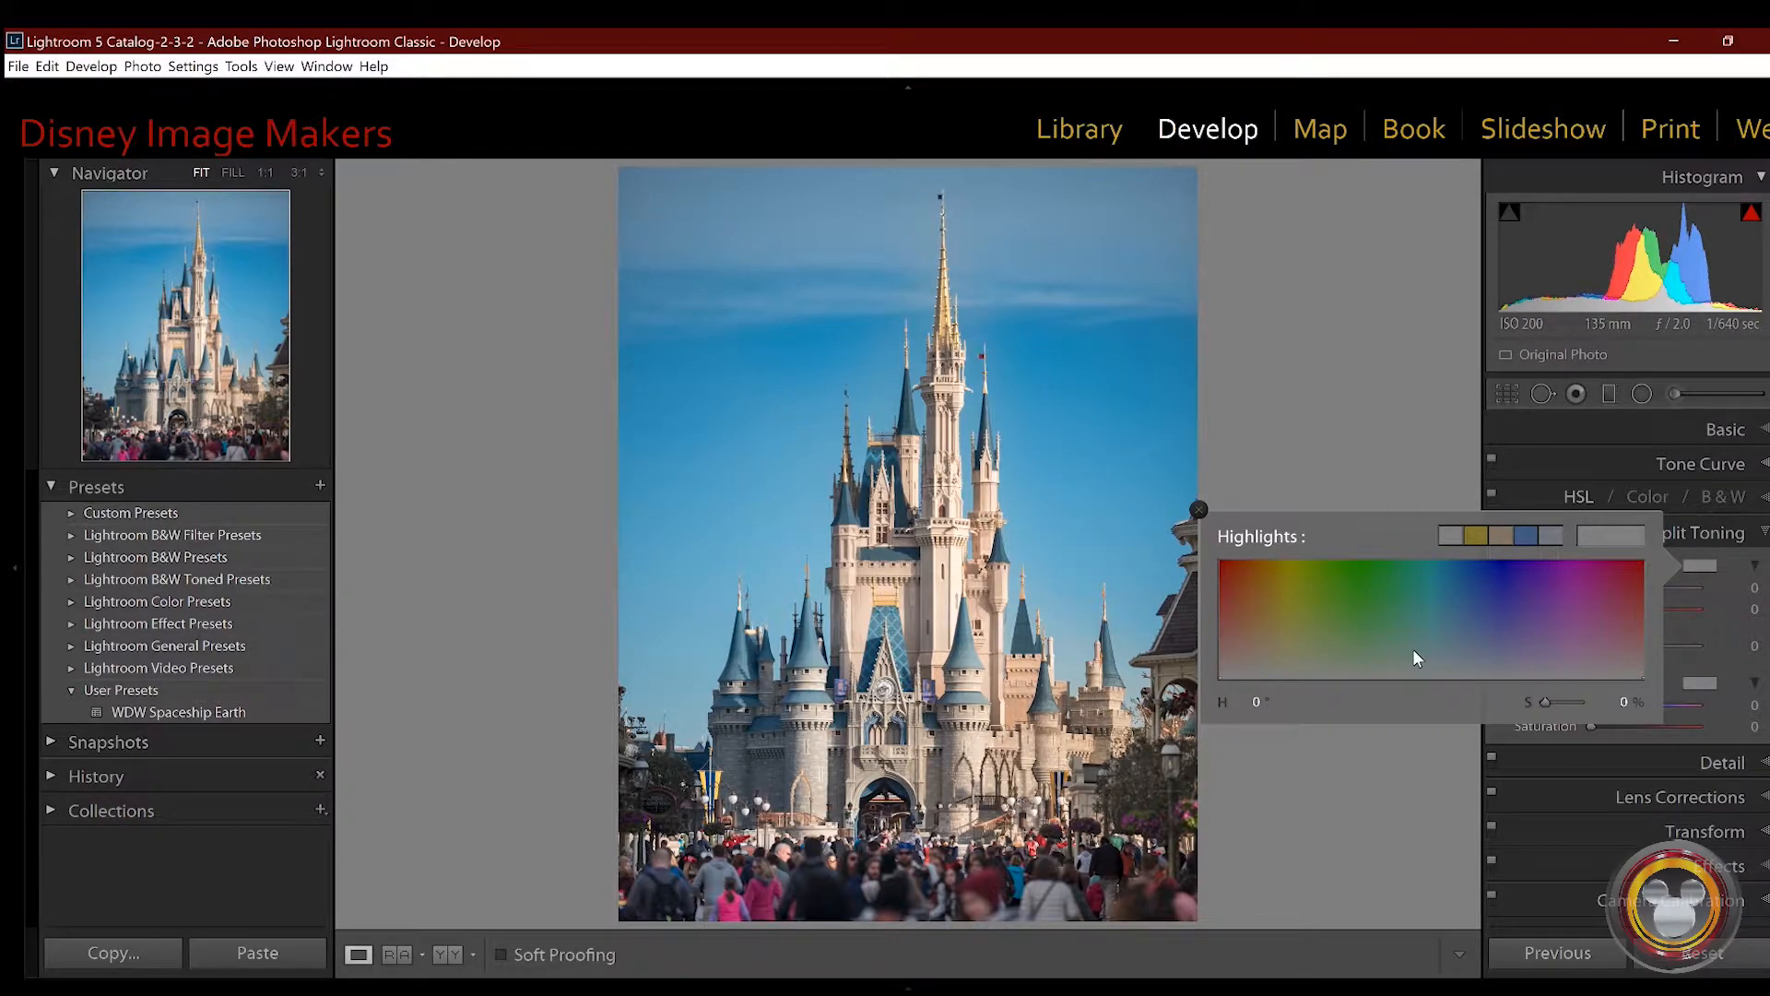
left_click(1228, 652)
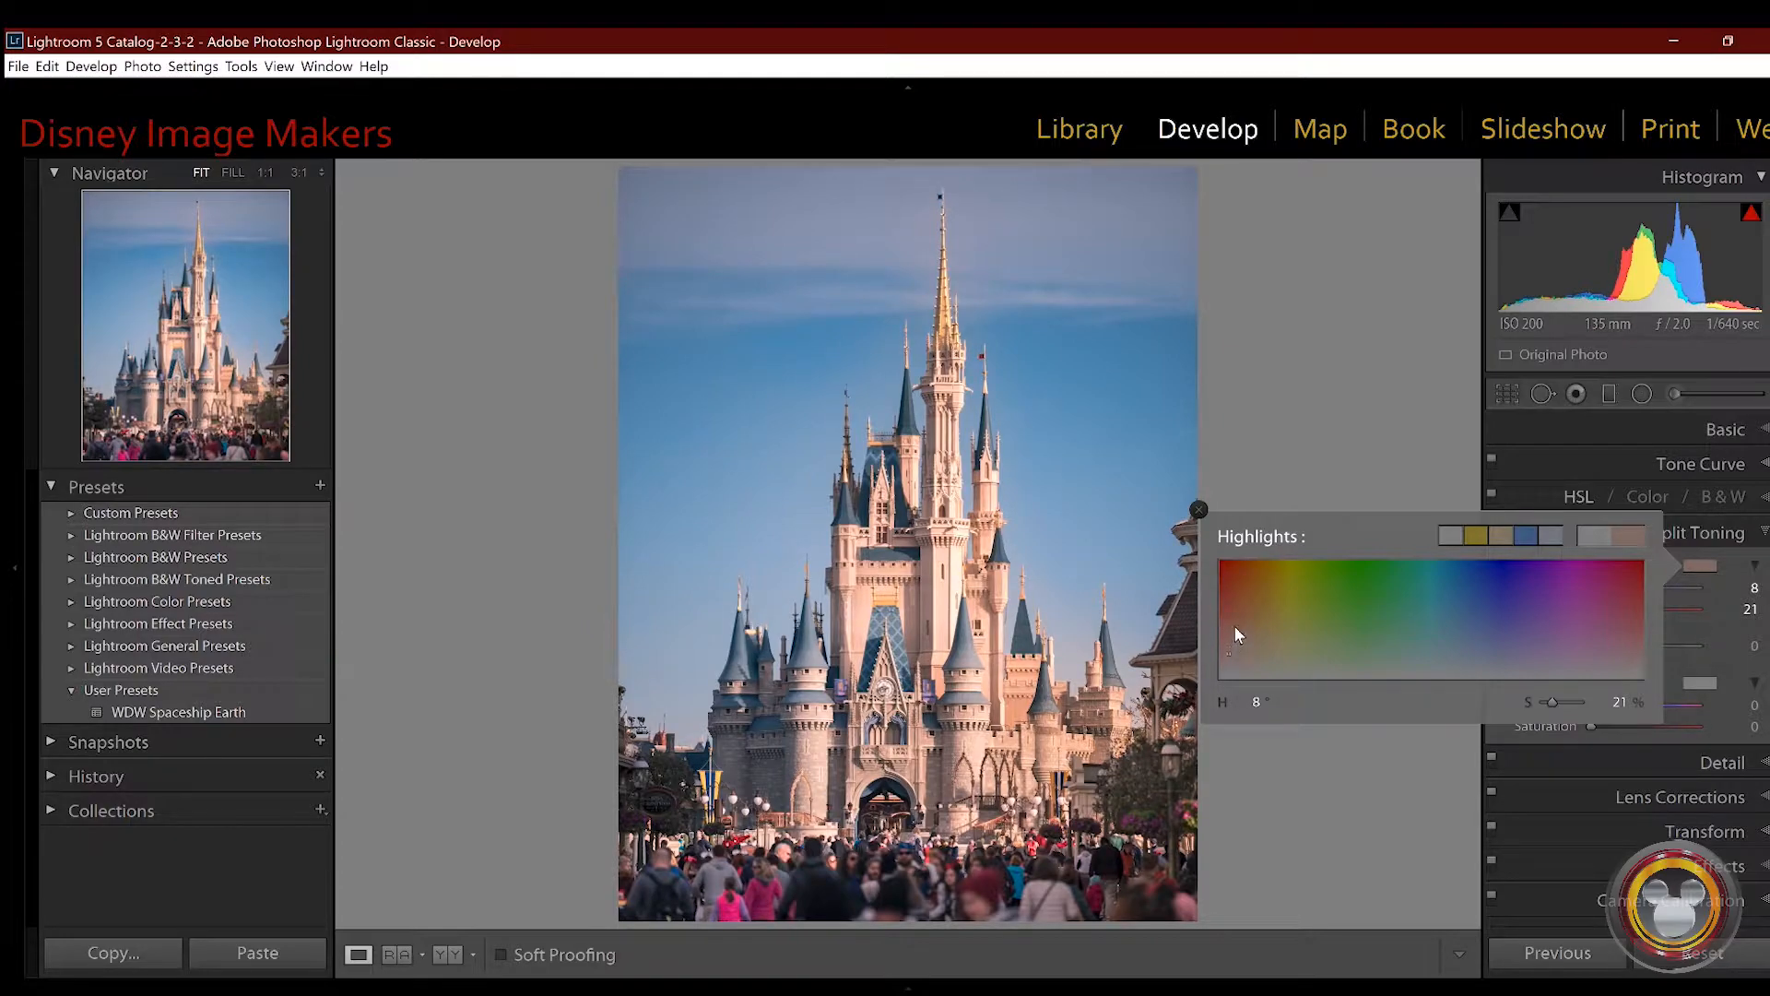
left_click(1234, 567)
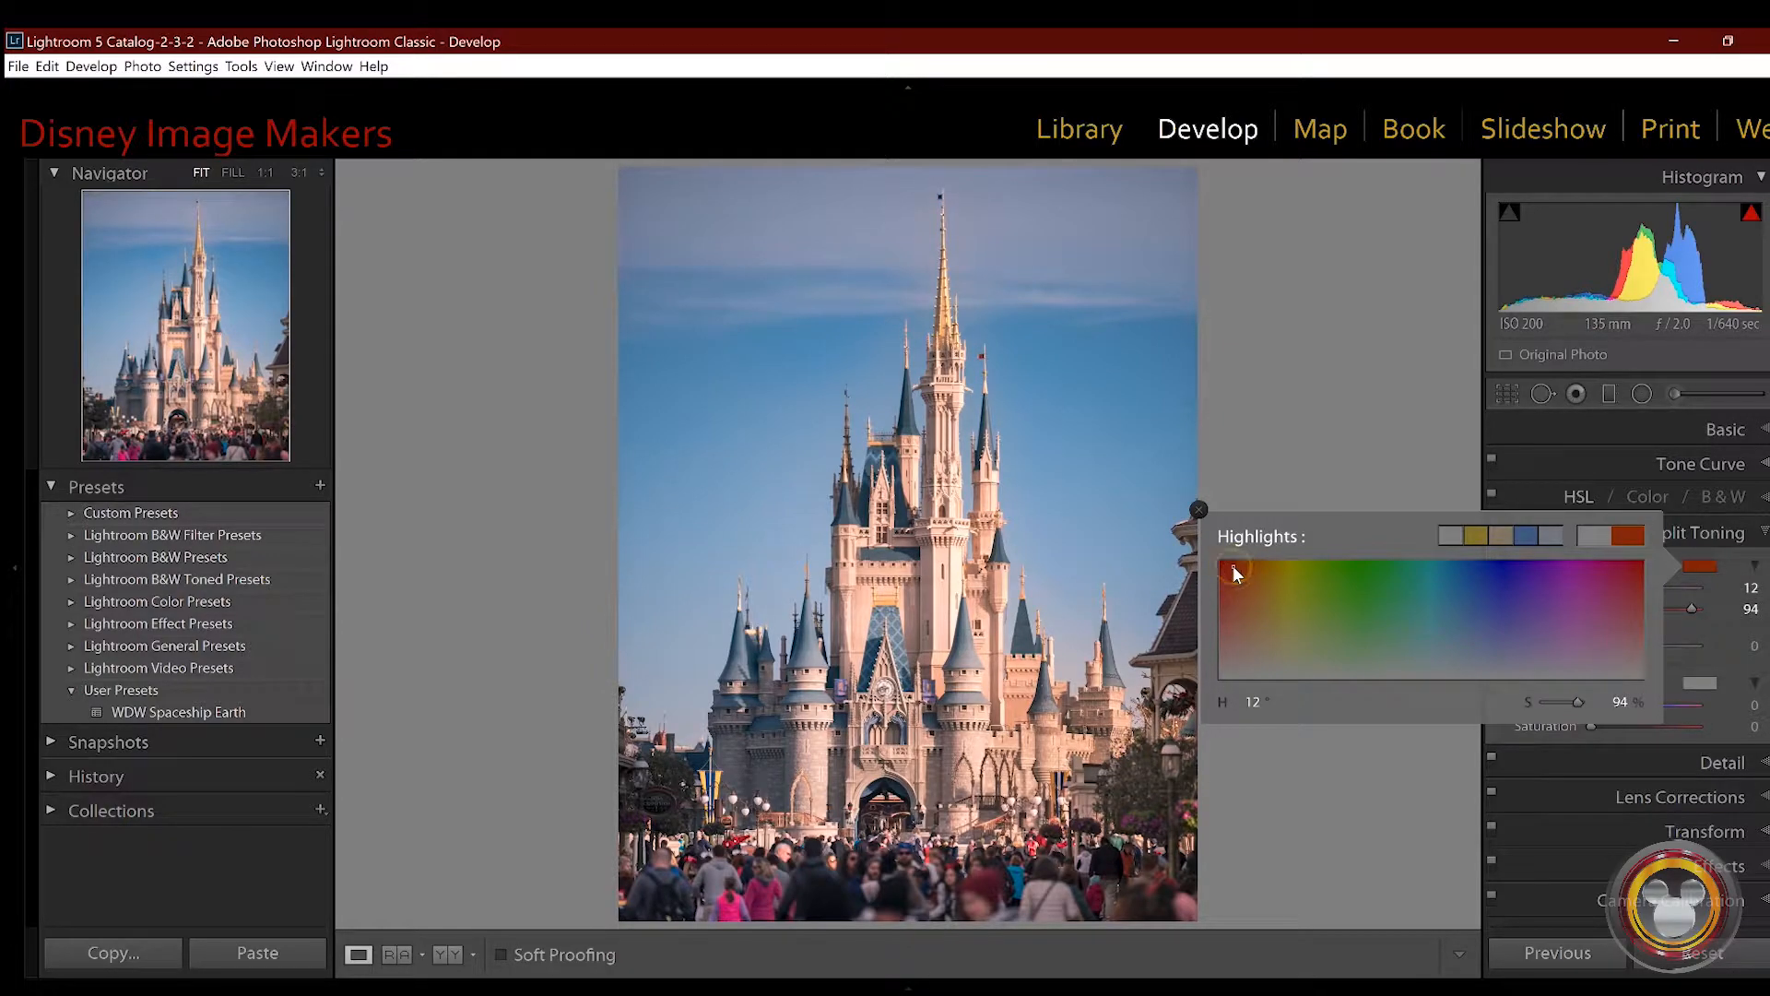
left_click_drag(1275, 572, 1298, 634)
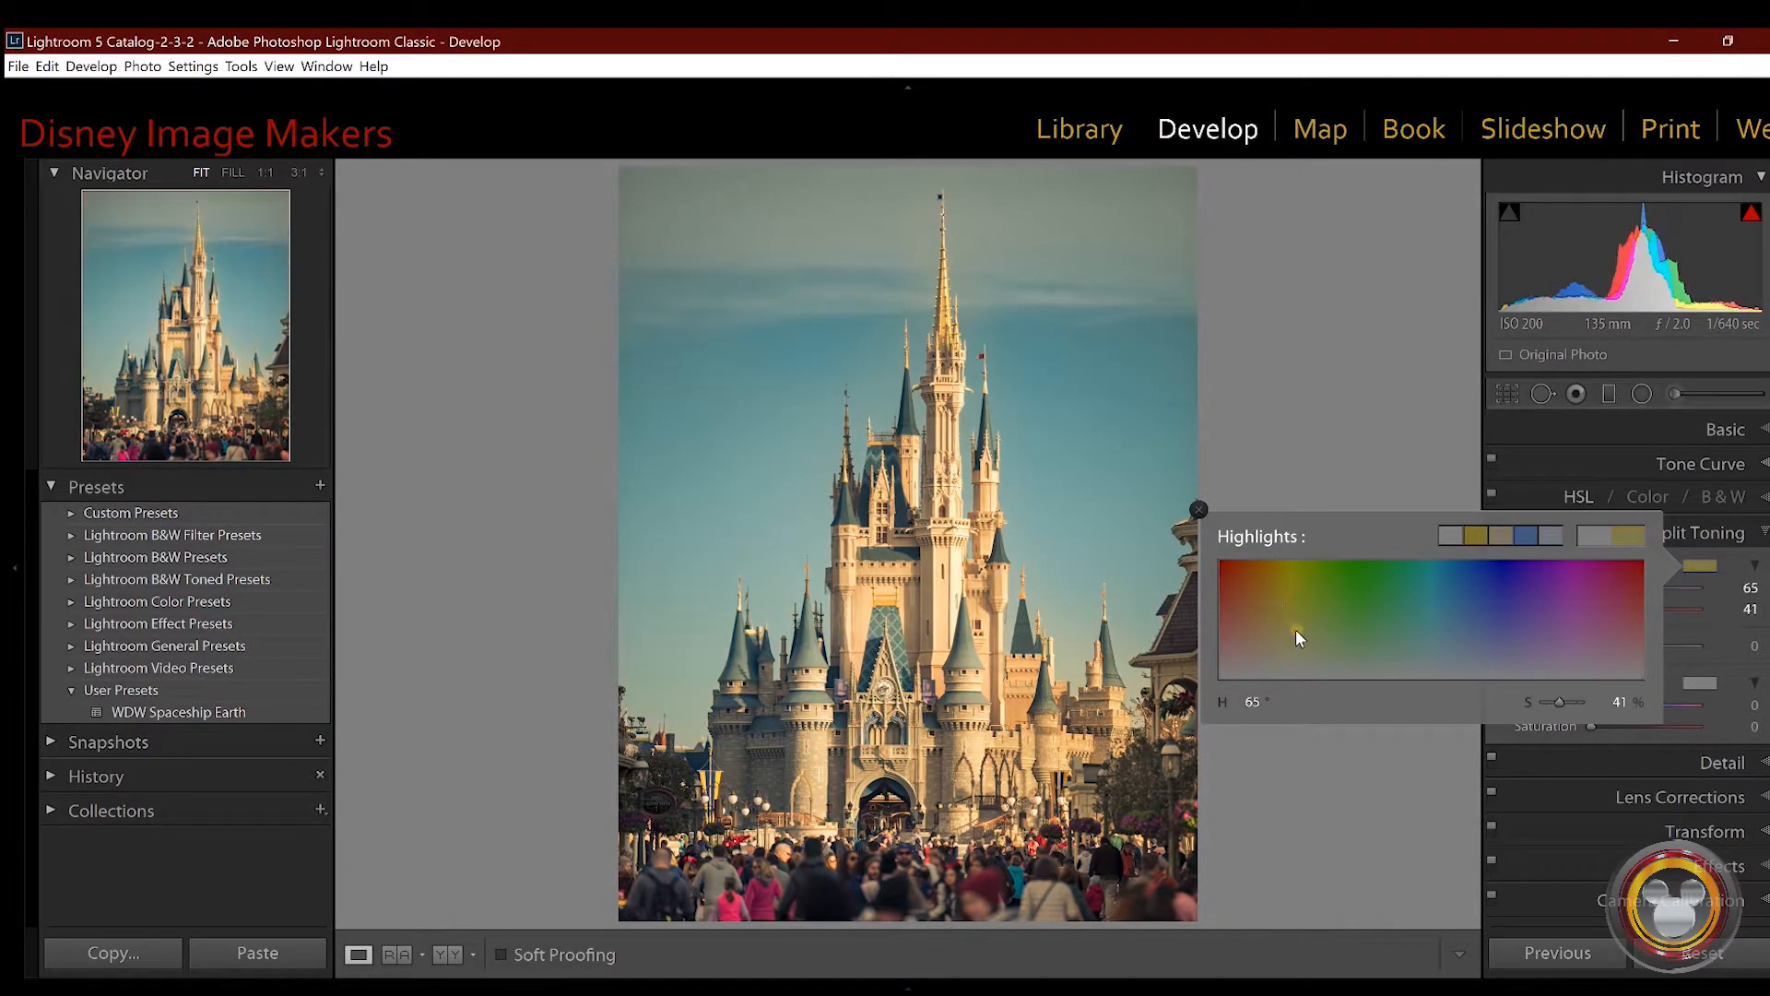
left_click(1347, 582)
left_click(1381, 601)
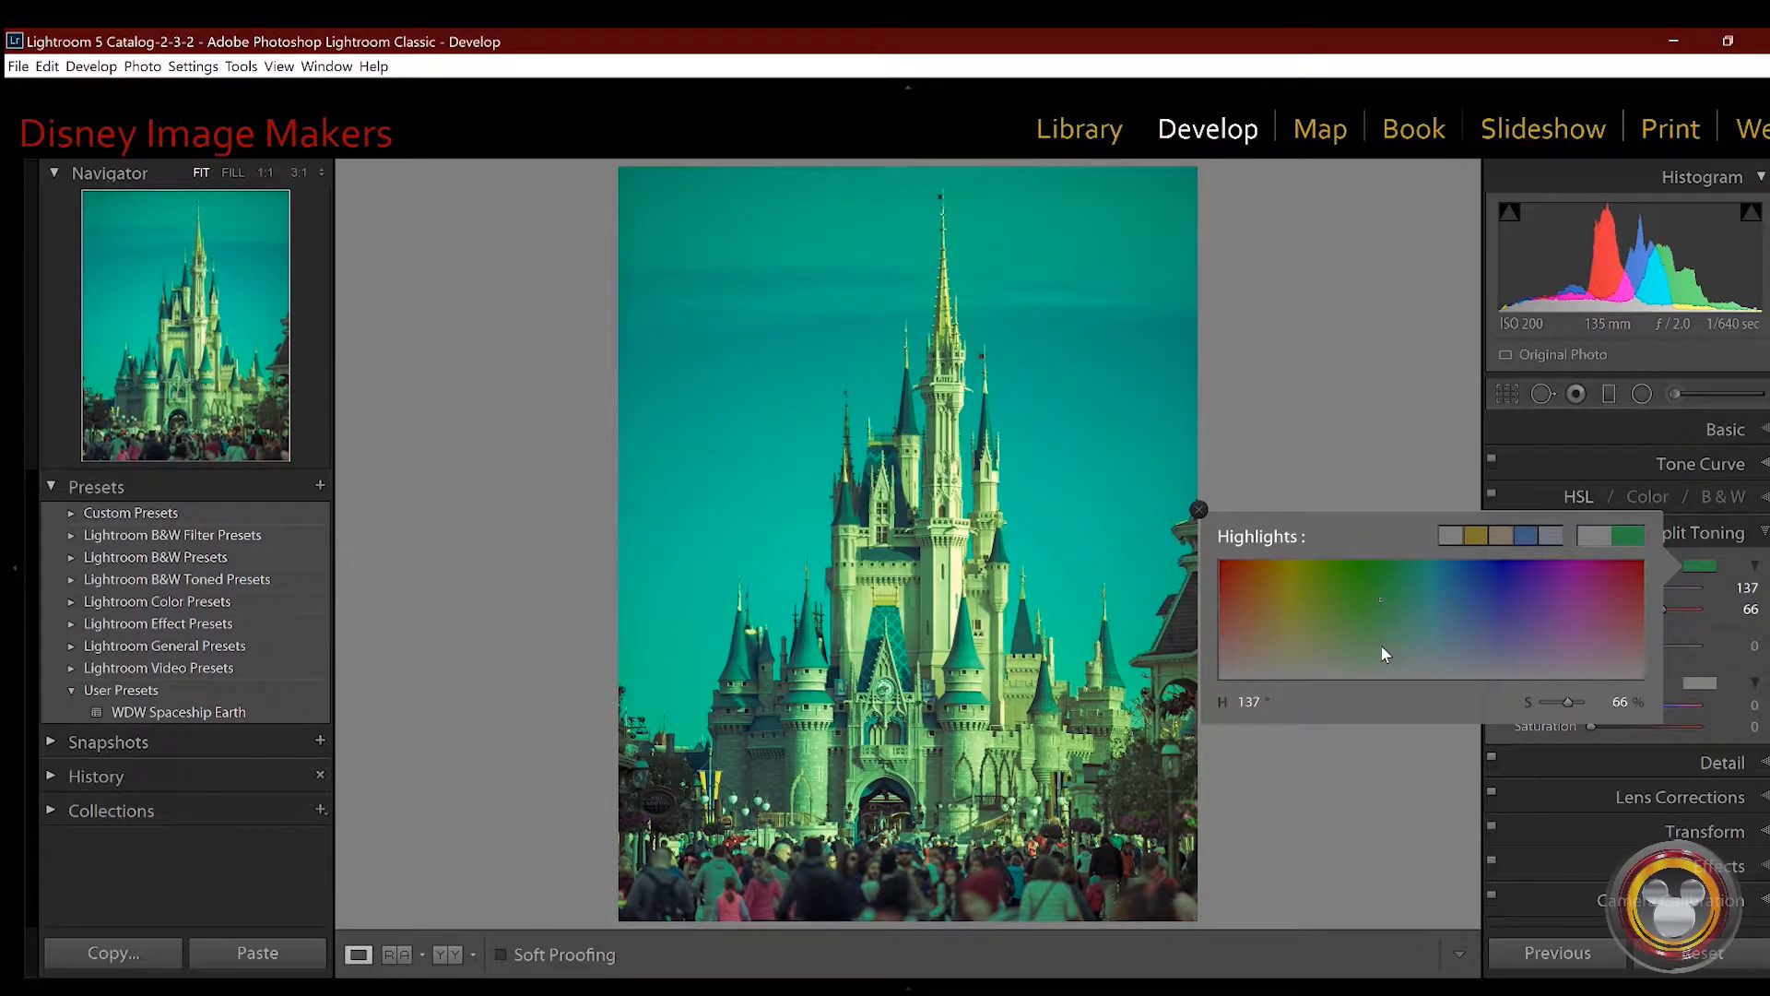
left_click(1502, 612)
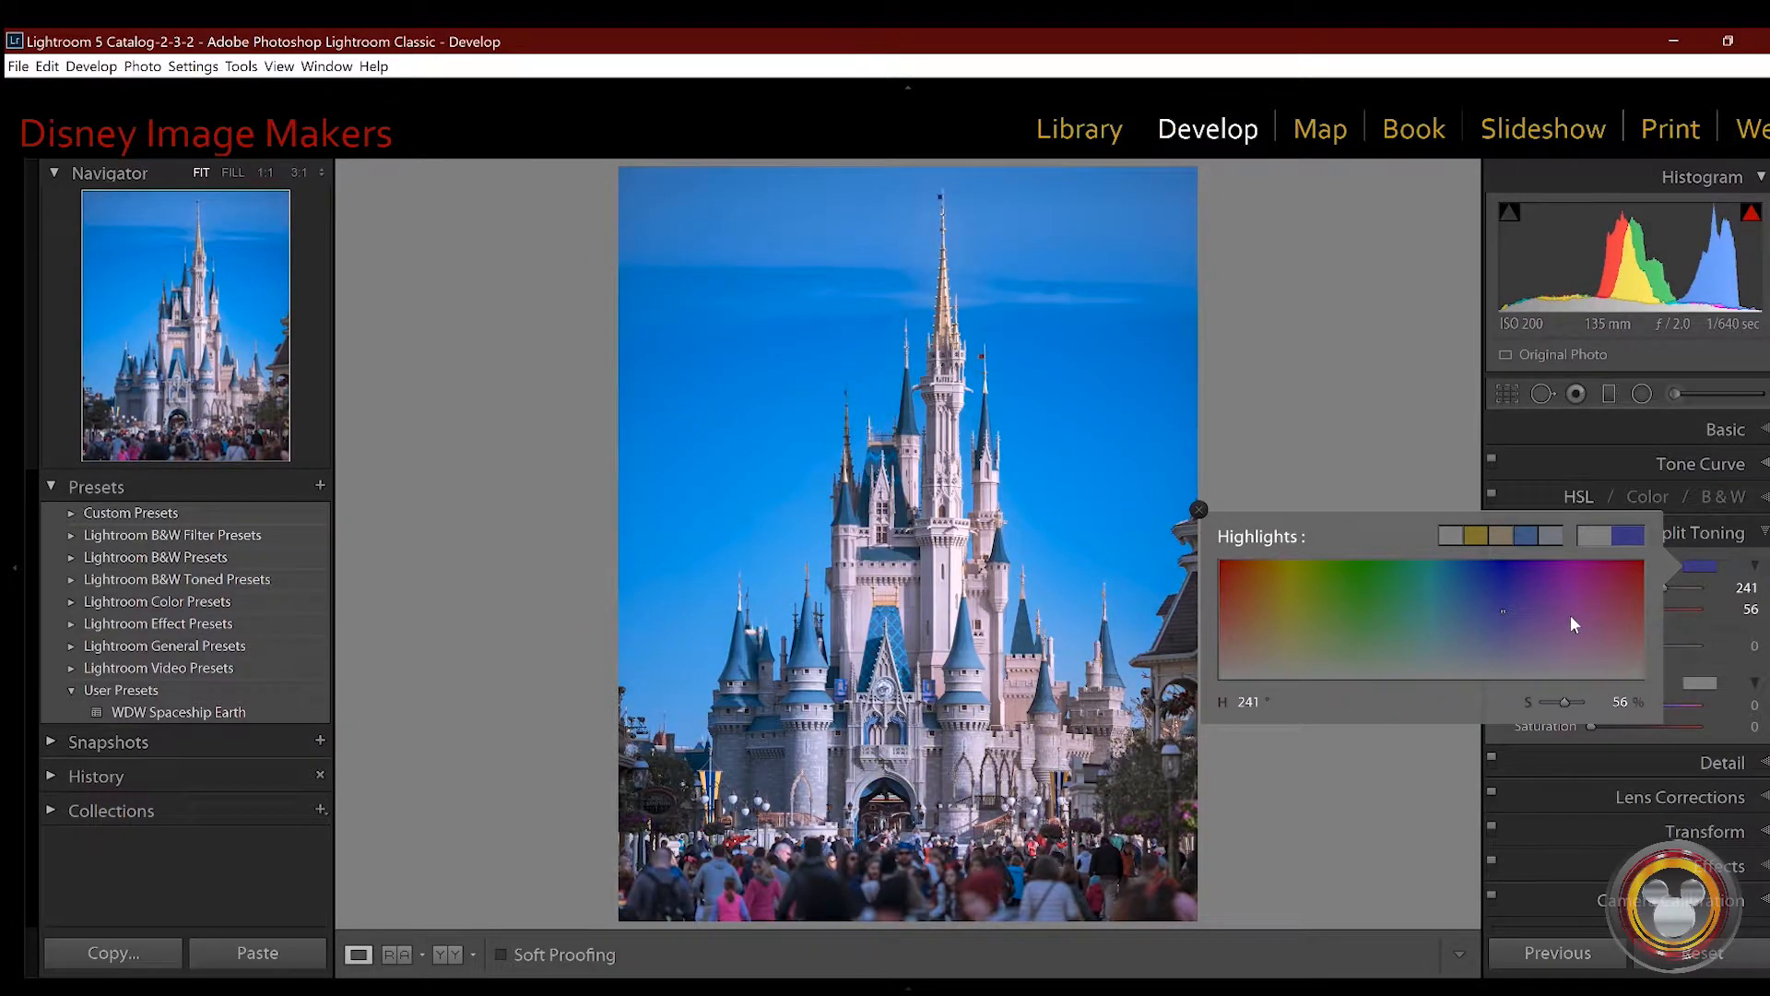
left_click(1244, 631)
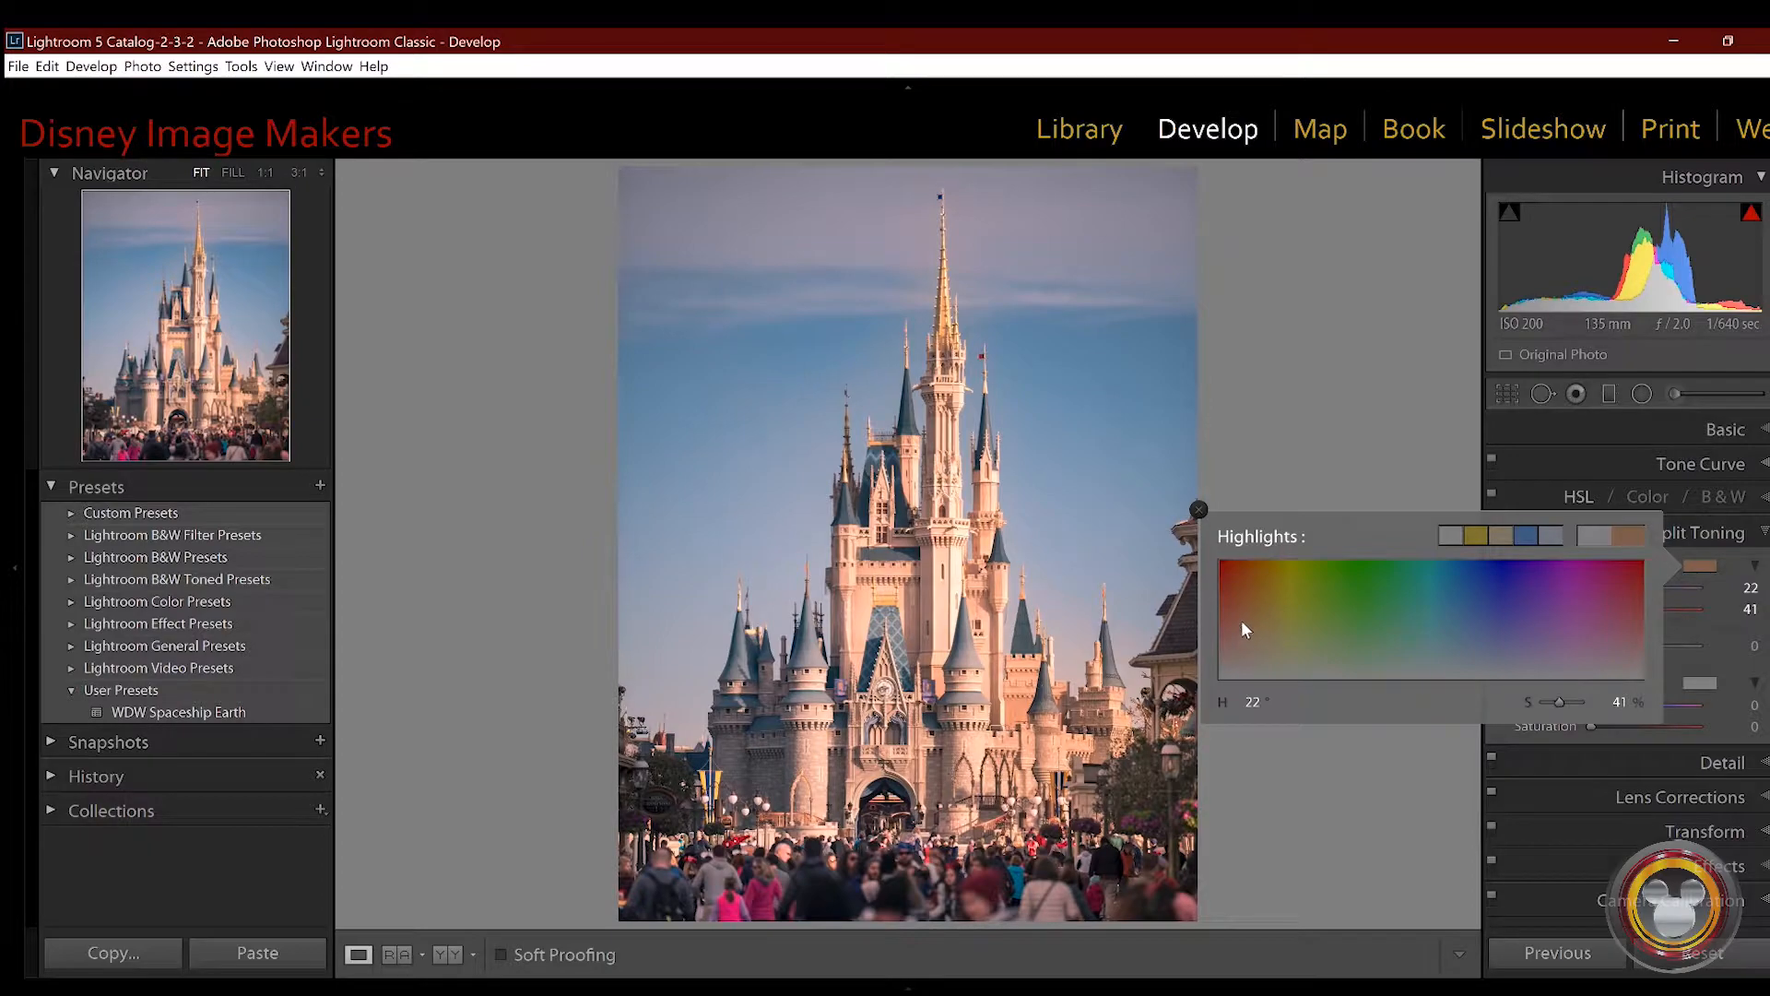
left_click(1237, 622)
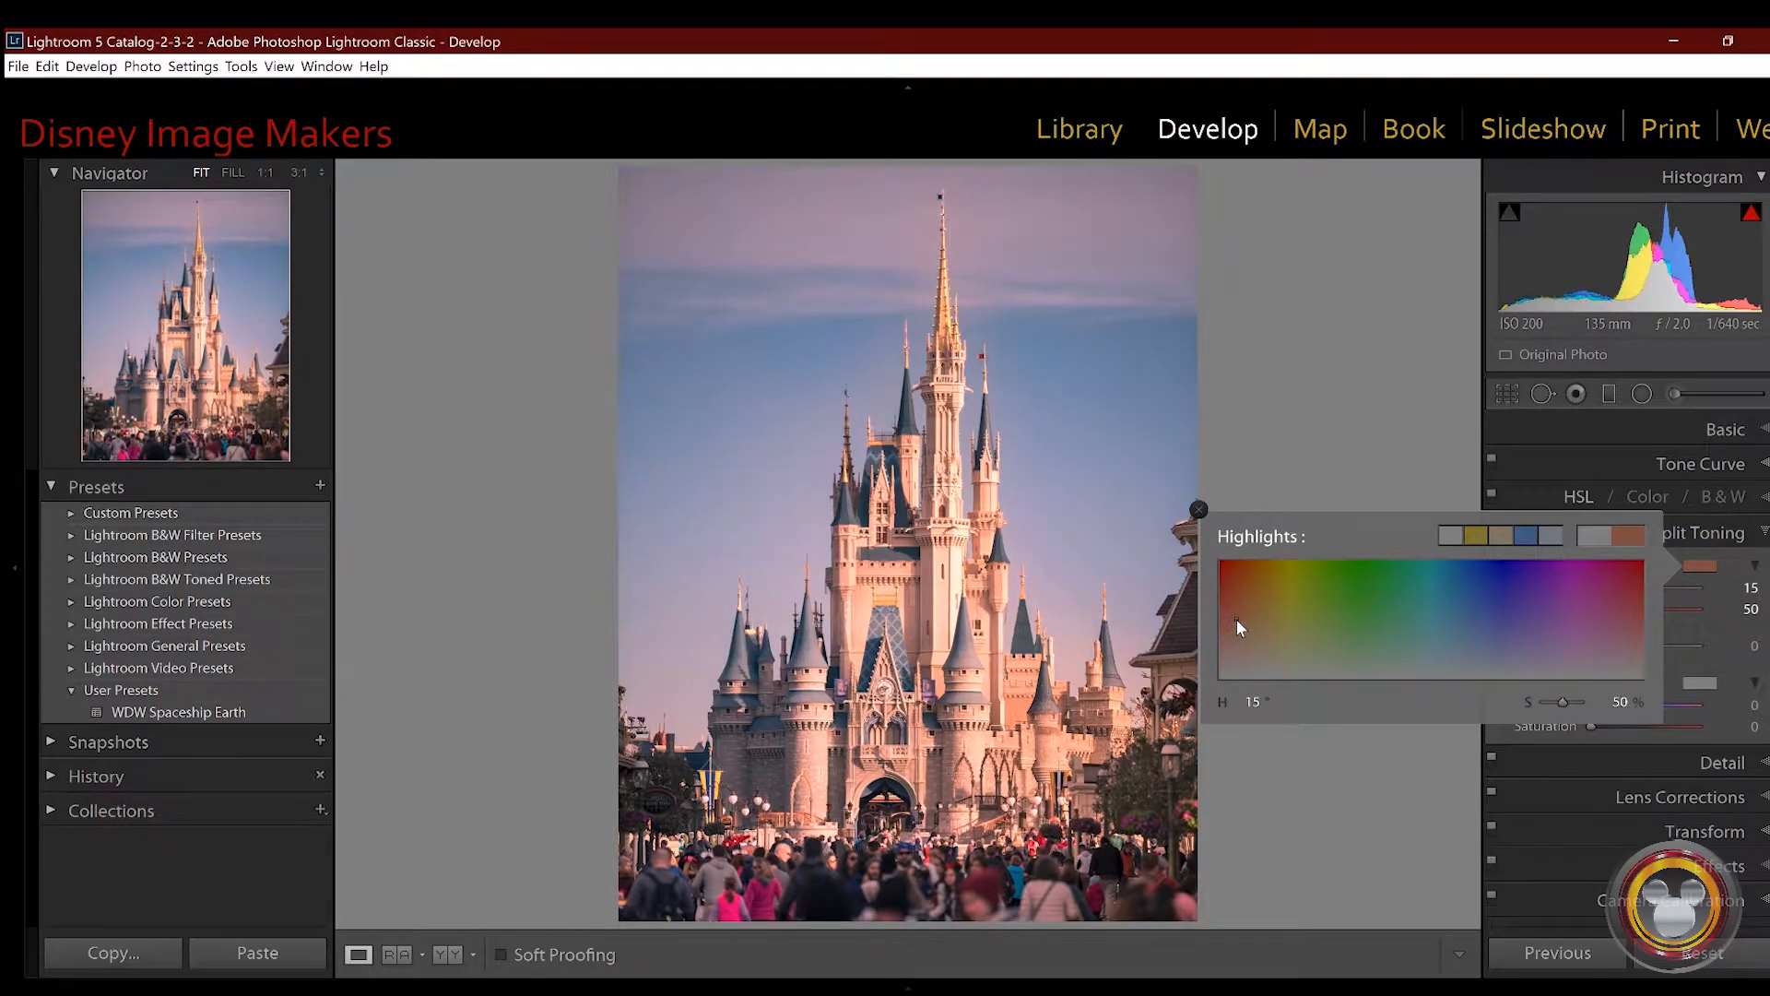
left_click(1252, 606)
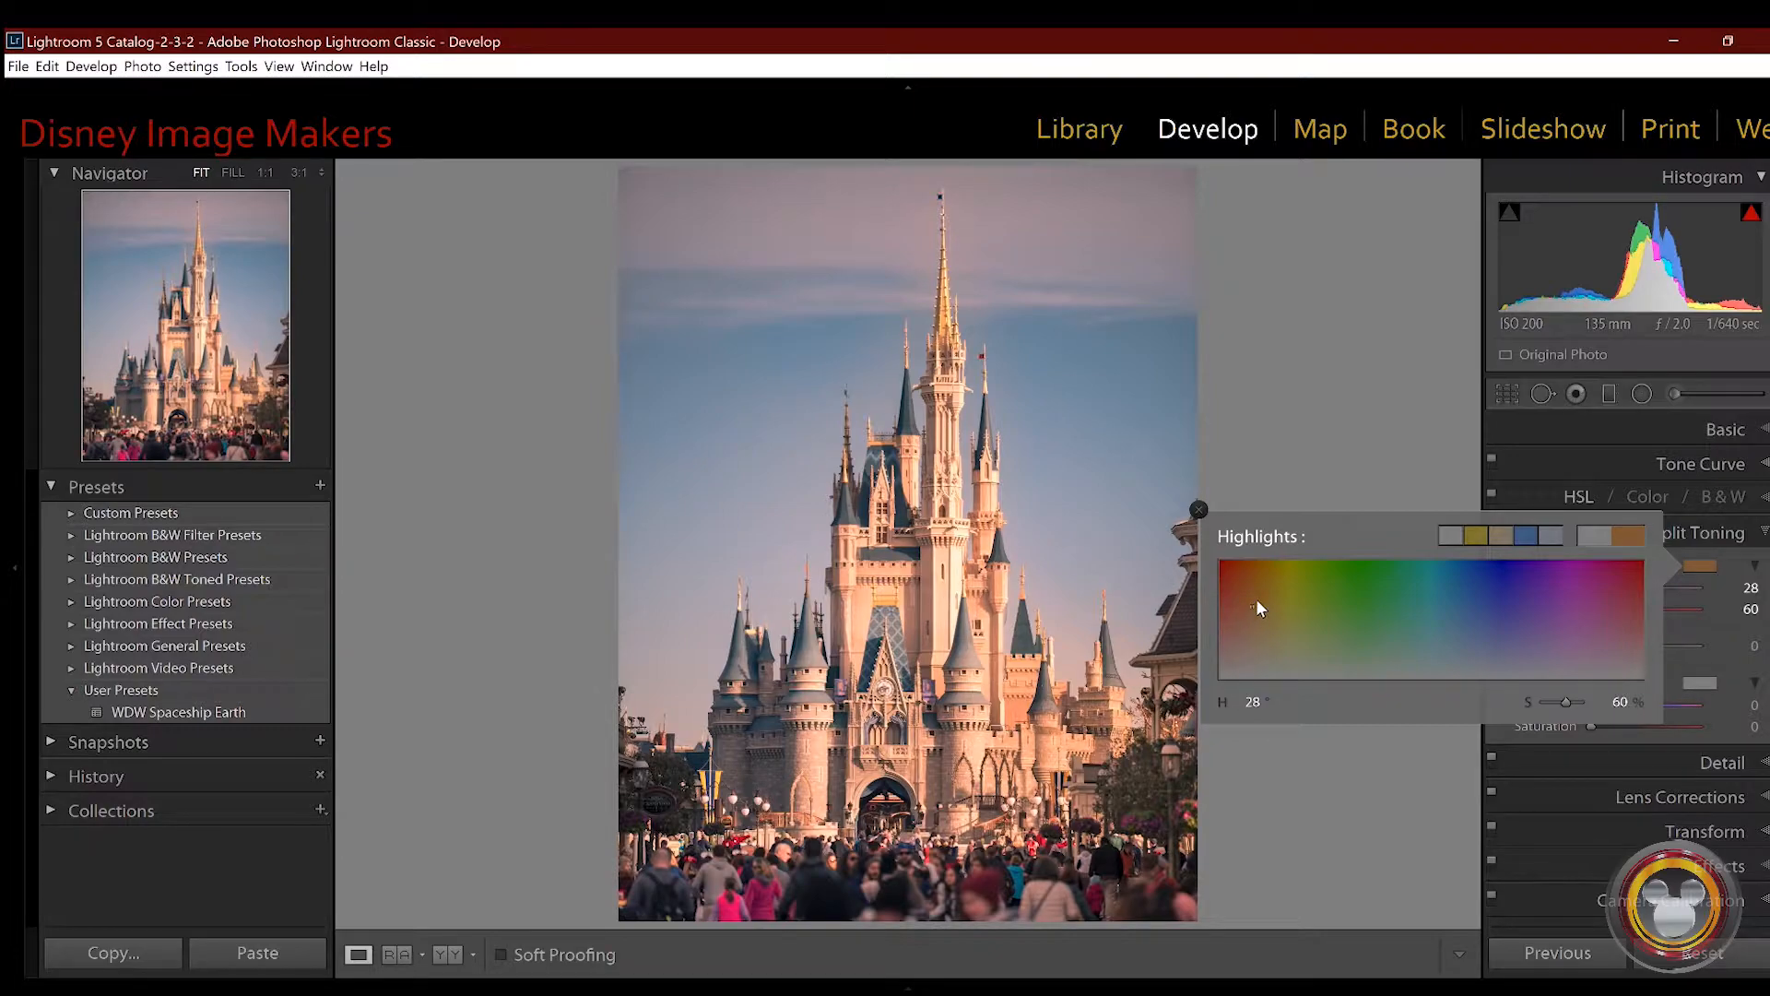
left_click(1699, 565)
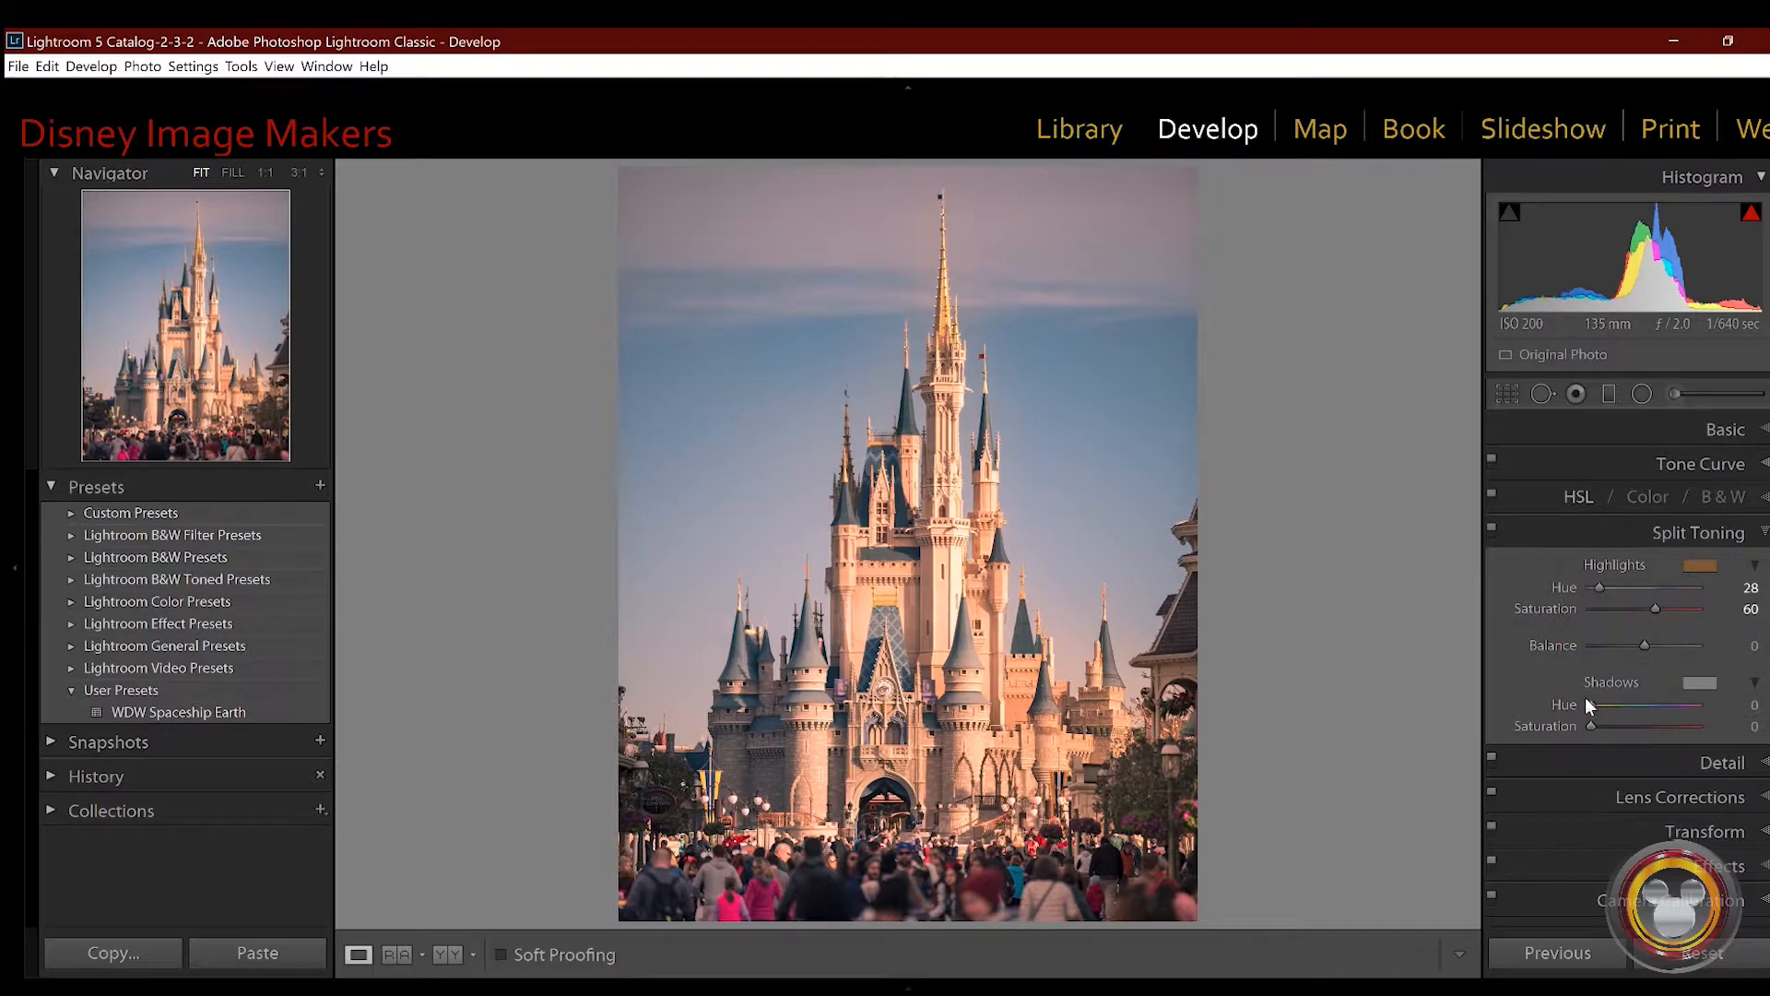
Step: Tint the Split Toning shadows green with hue 77 and saturation 31, and set the balance to +25
left_click(1699, 682)
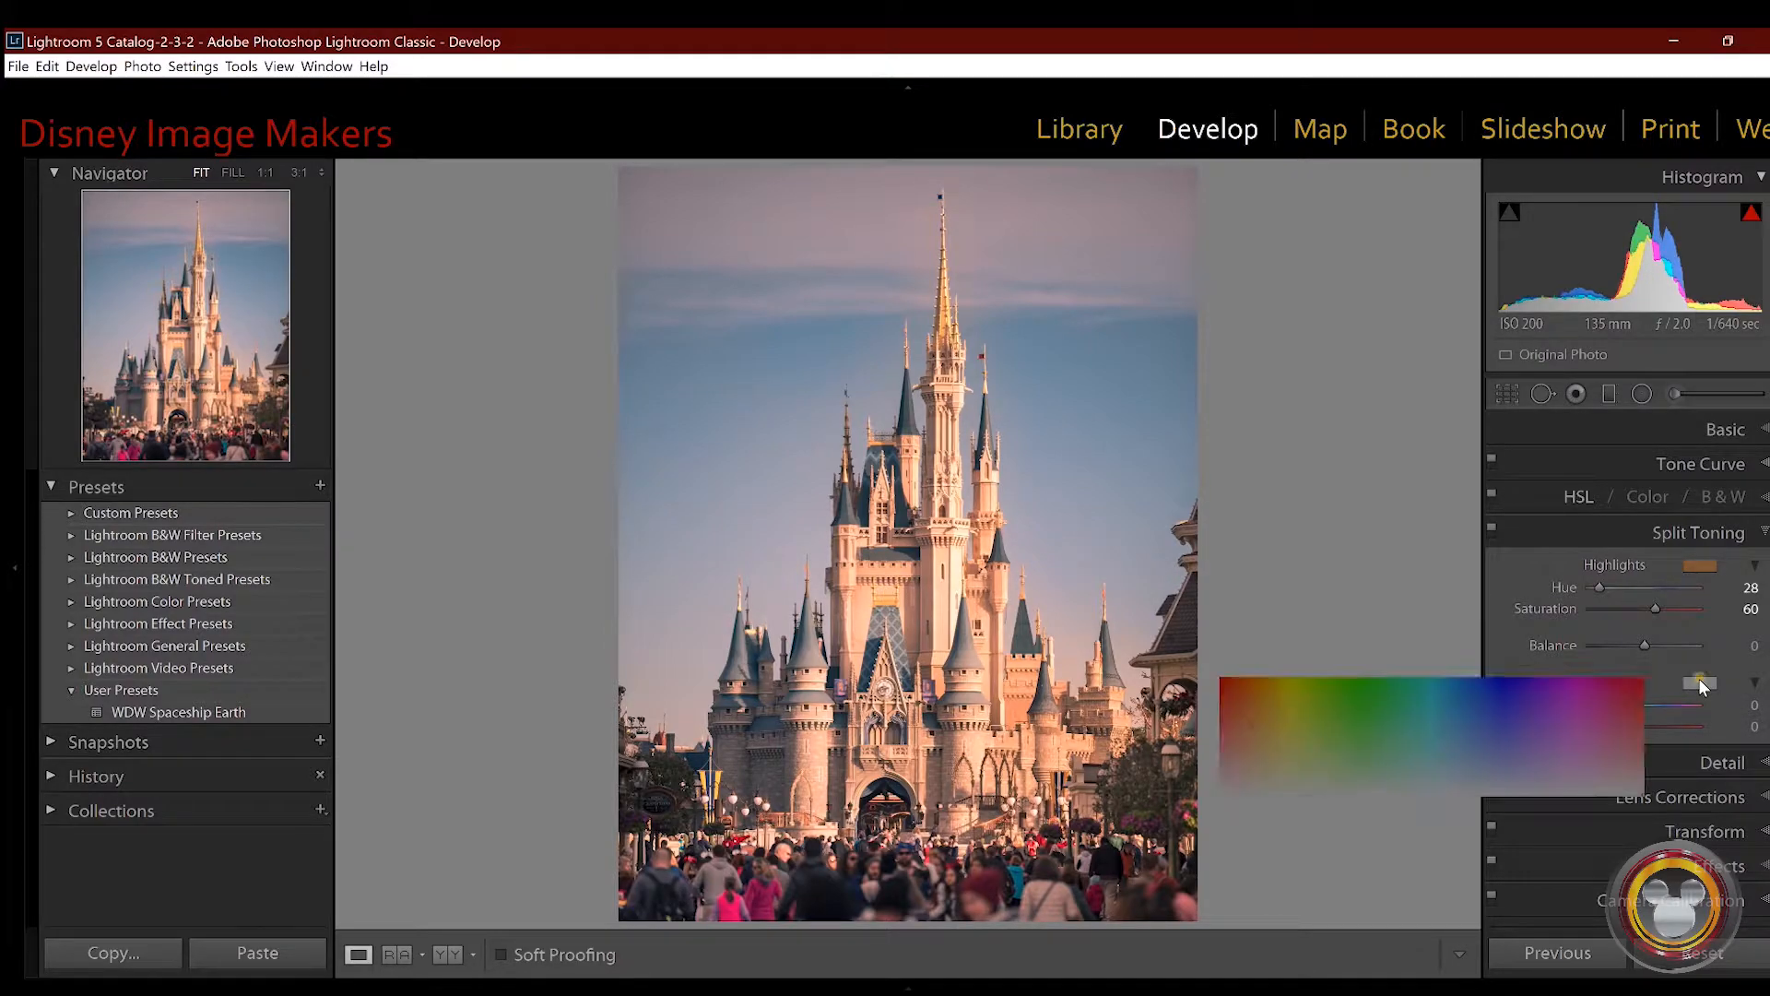
left_click(1333, 758)
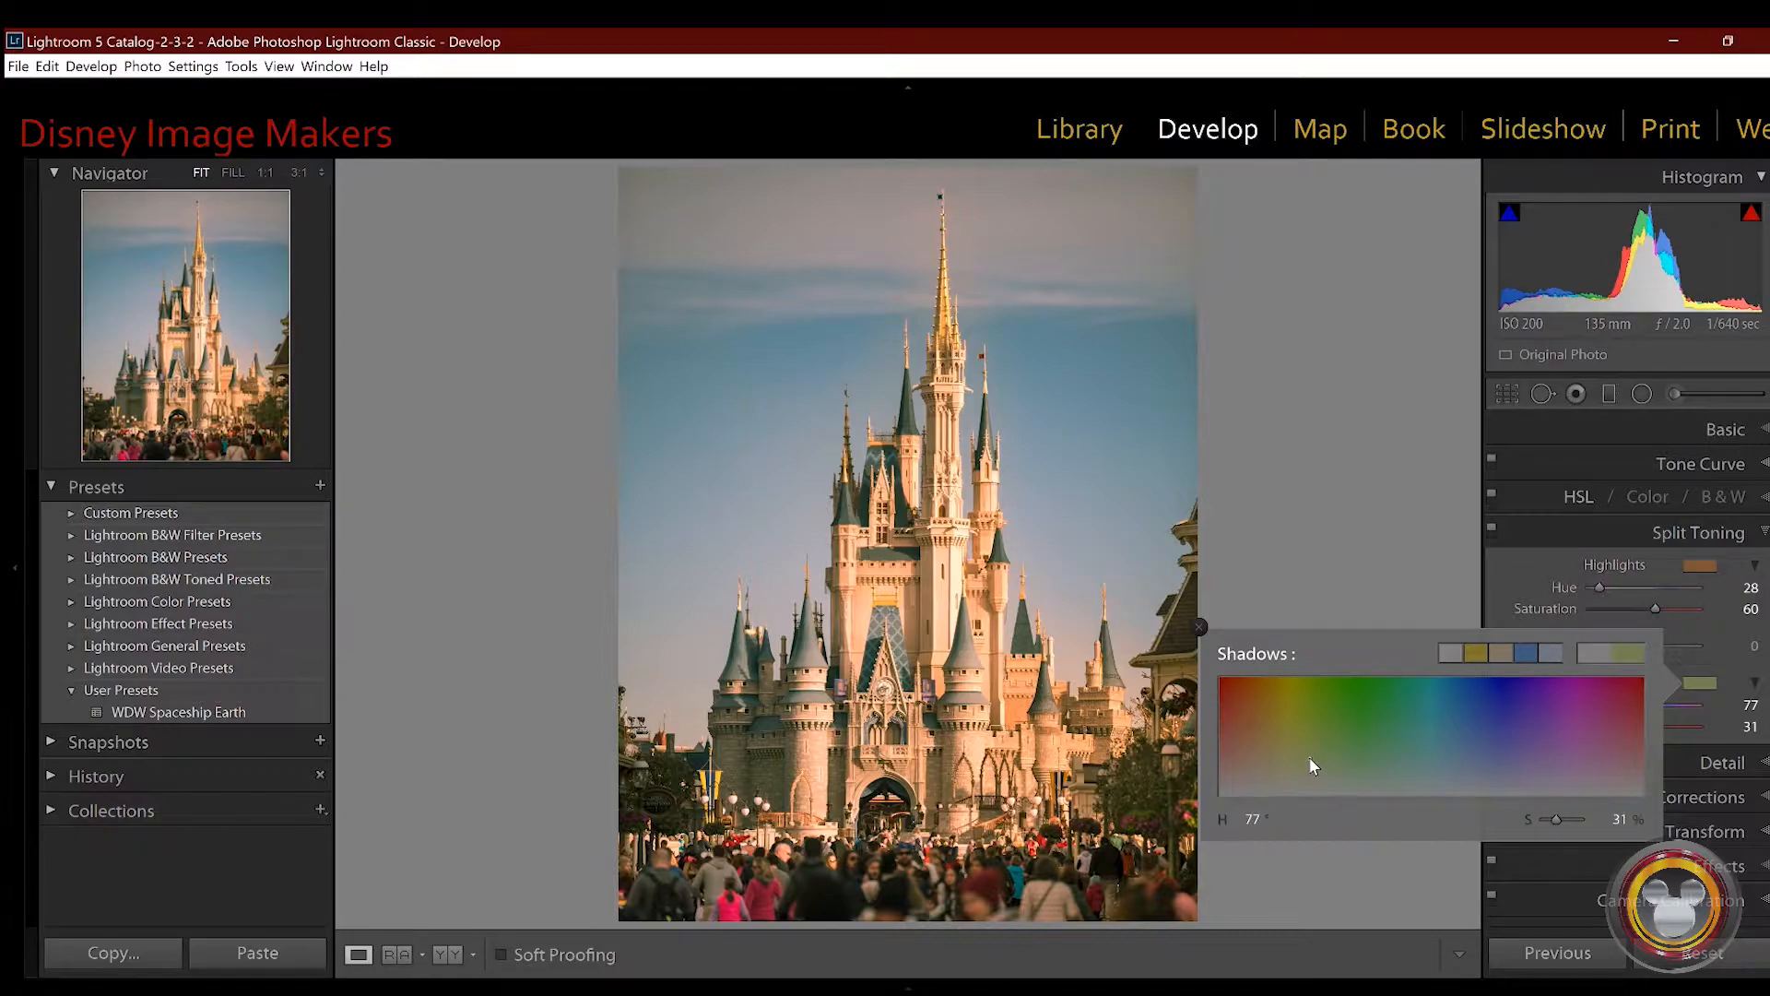
left_click(1710, 682)
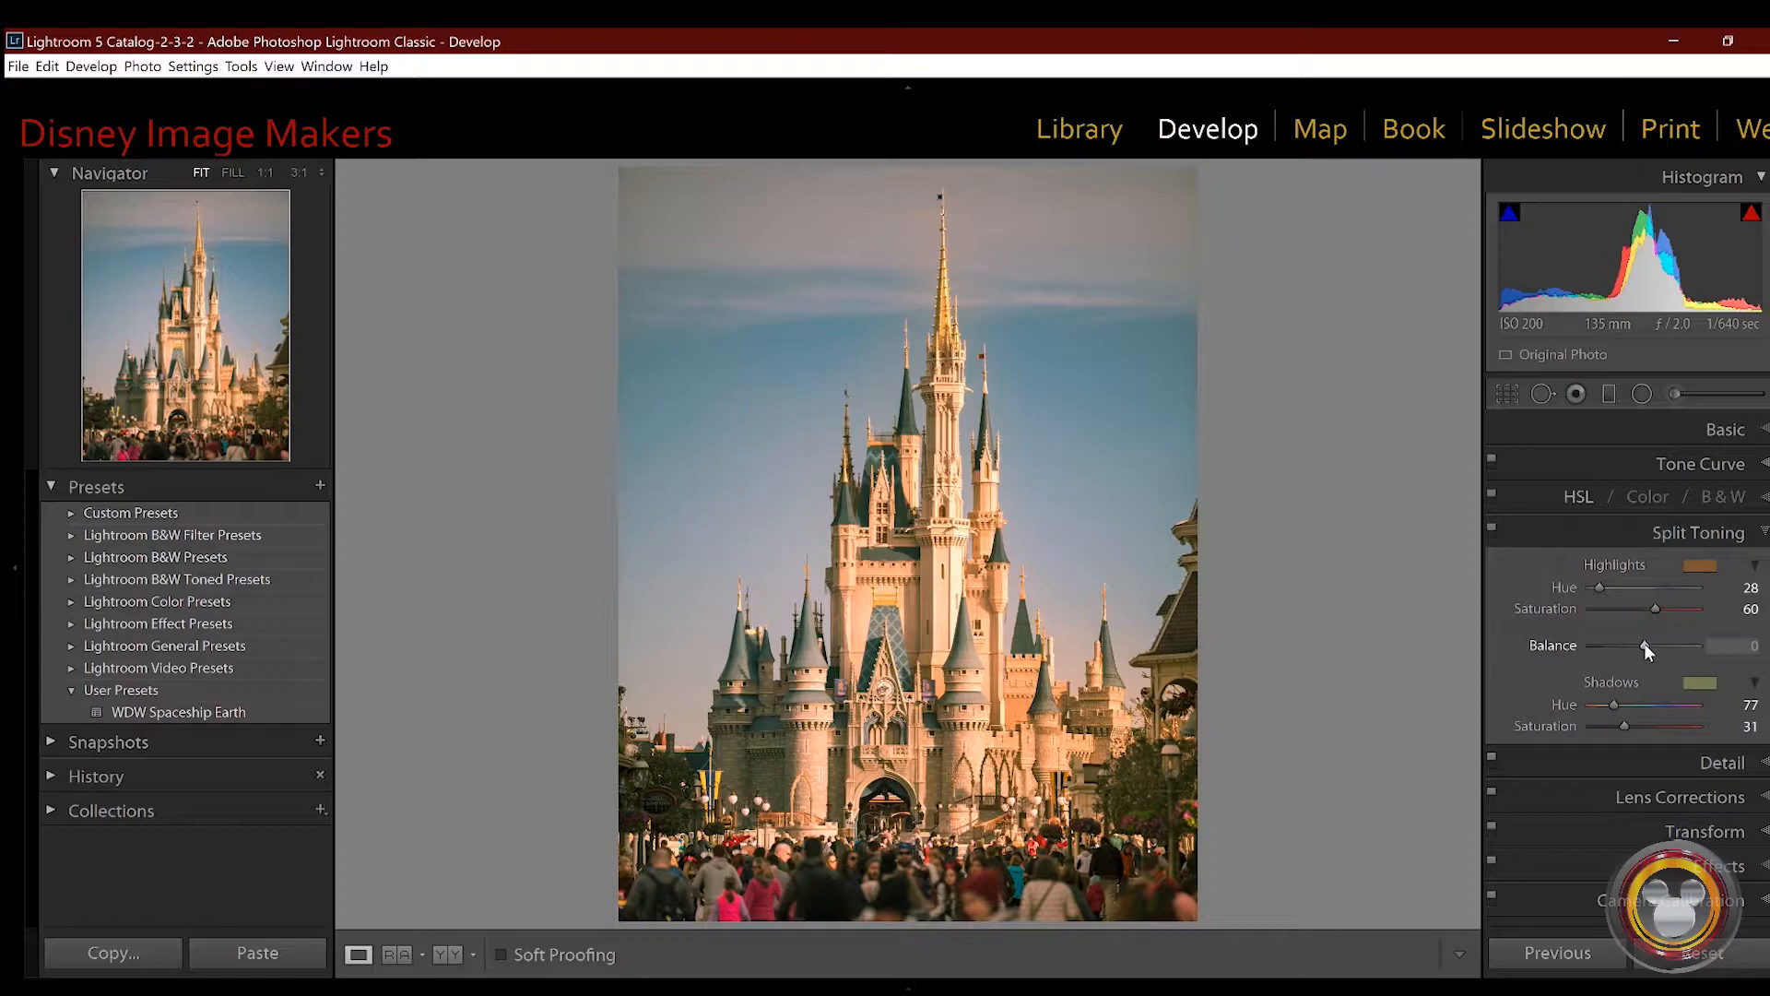
mouse_move(1651, 644)
left_mouse_down()
mouse_move(1685, 643)
mouse_move(1569, 655)
mouse_move(1674, 660)
mouse_move(1606, 661)
mouse_move(1657, 660)
left_mouse_up()
Step: Compare the castle photo before and after toning side by side, and return to the single-photo view
key("backslash")
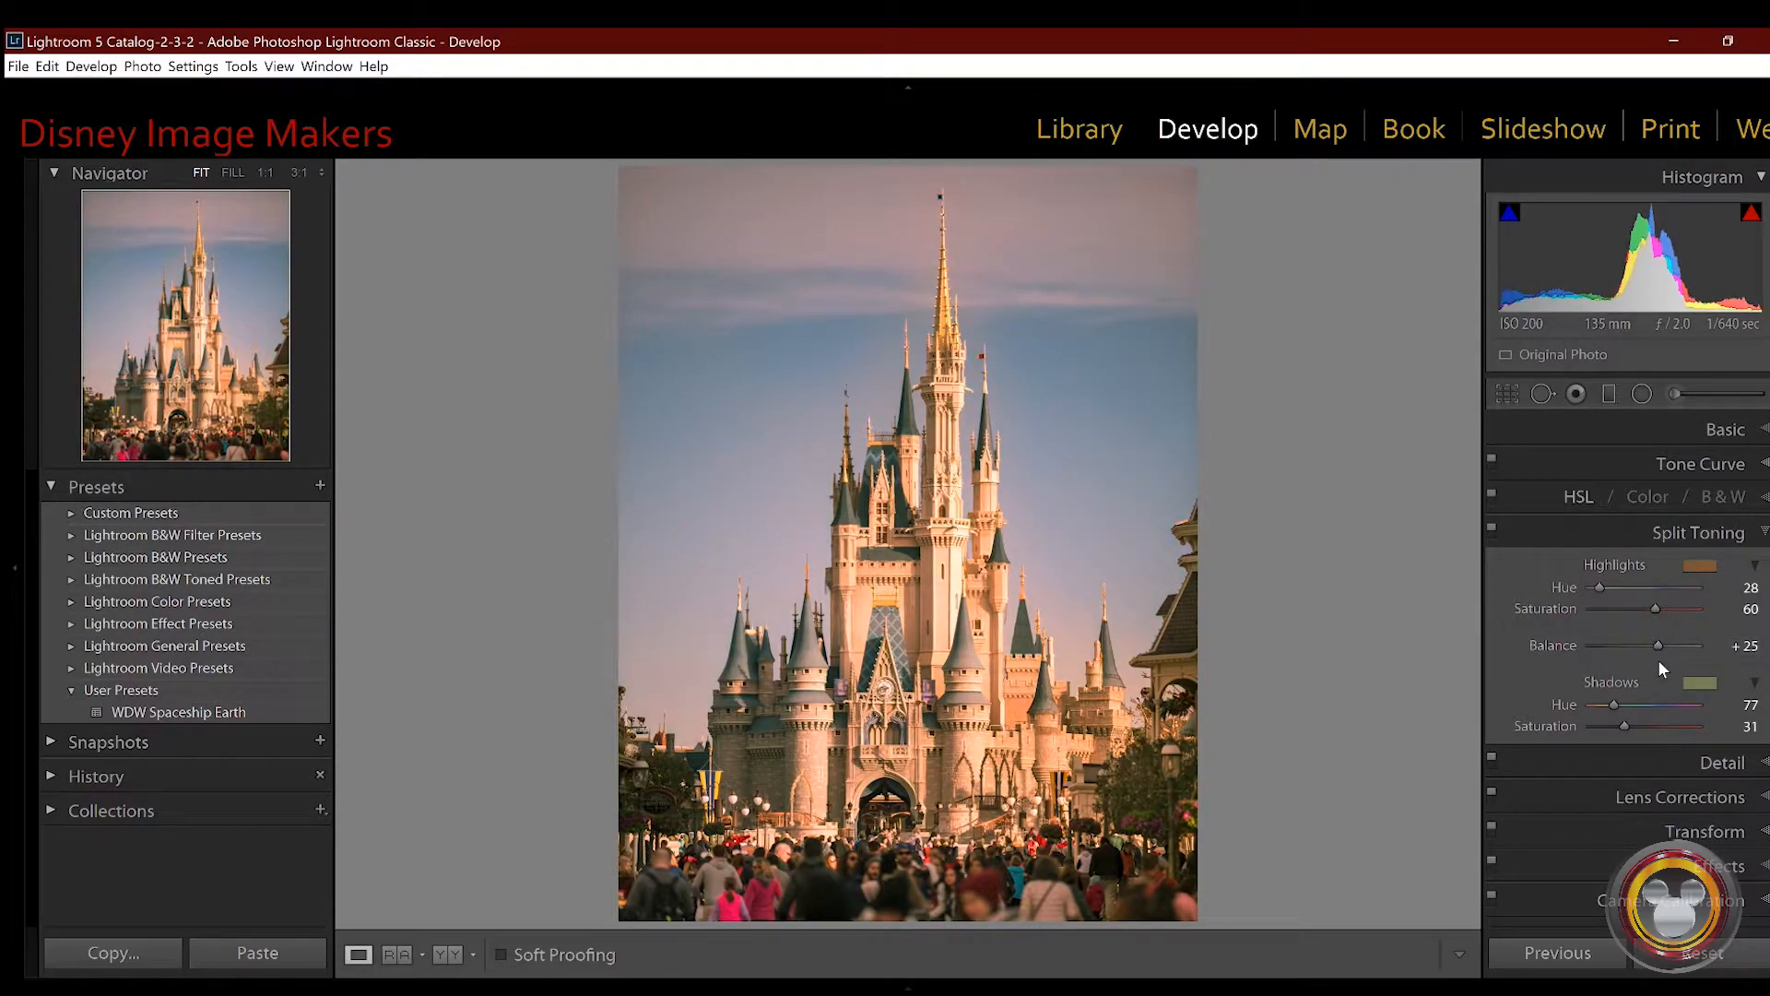
key("y")
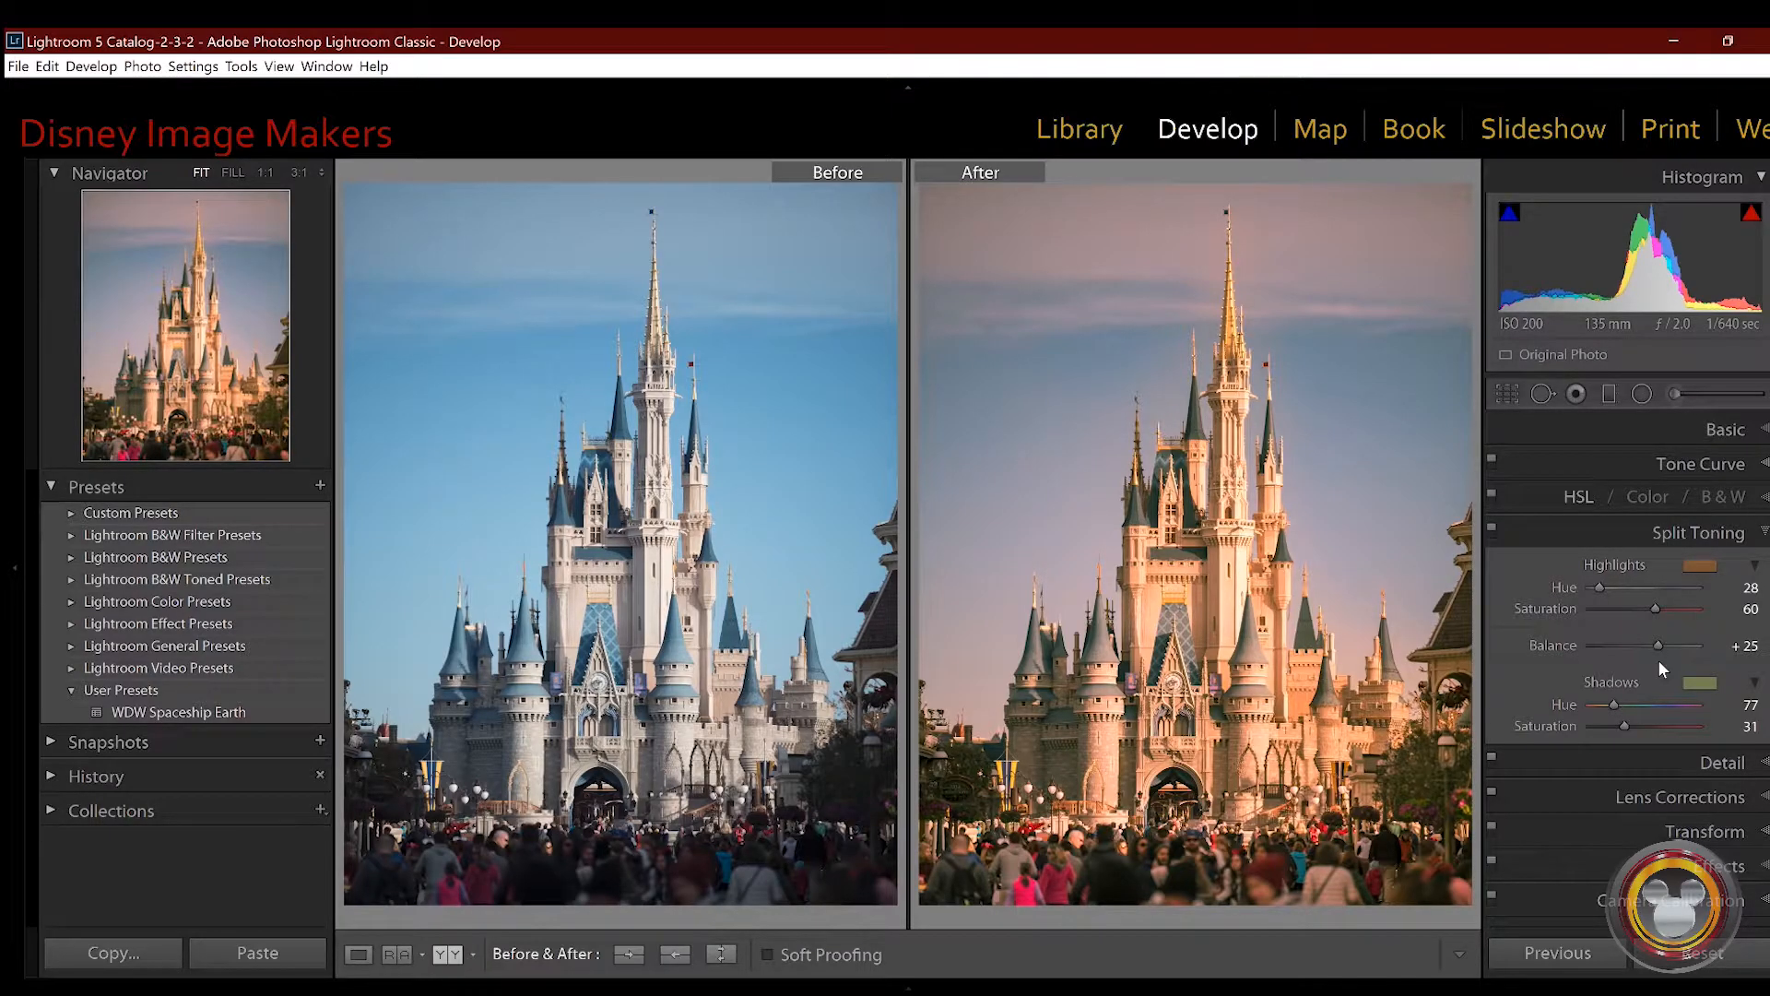
key("y")
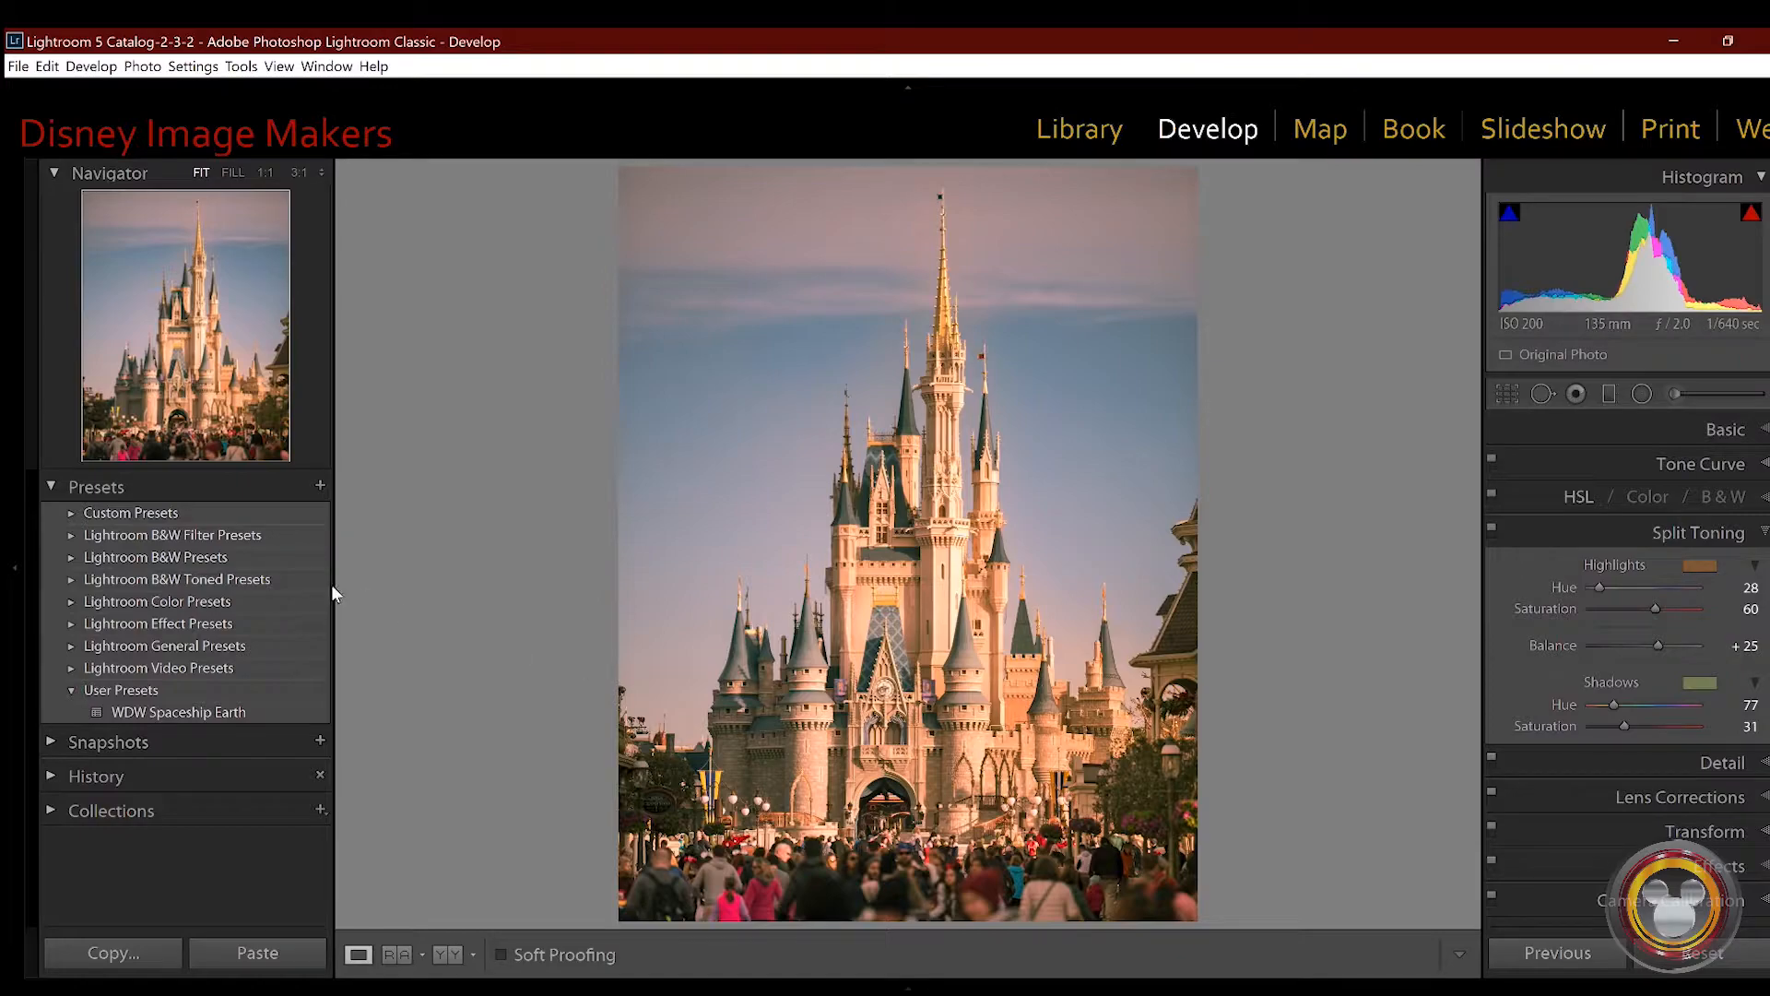
left_click(70, 601)
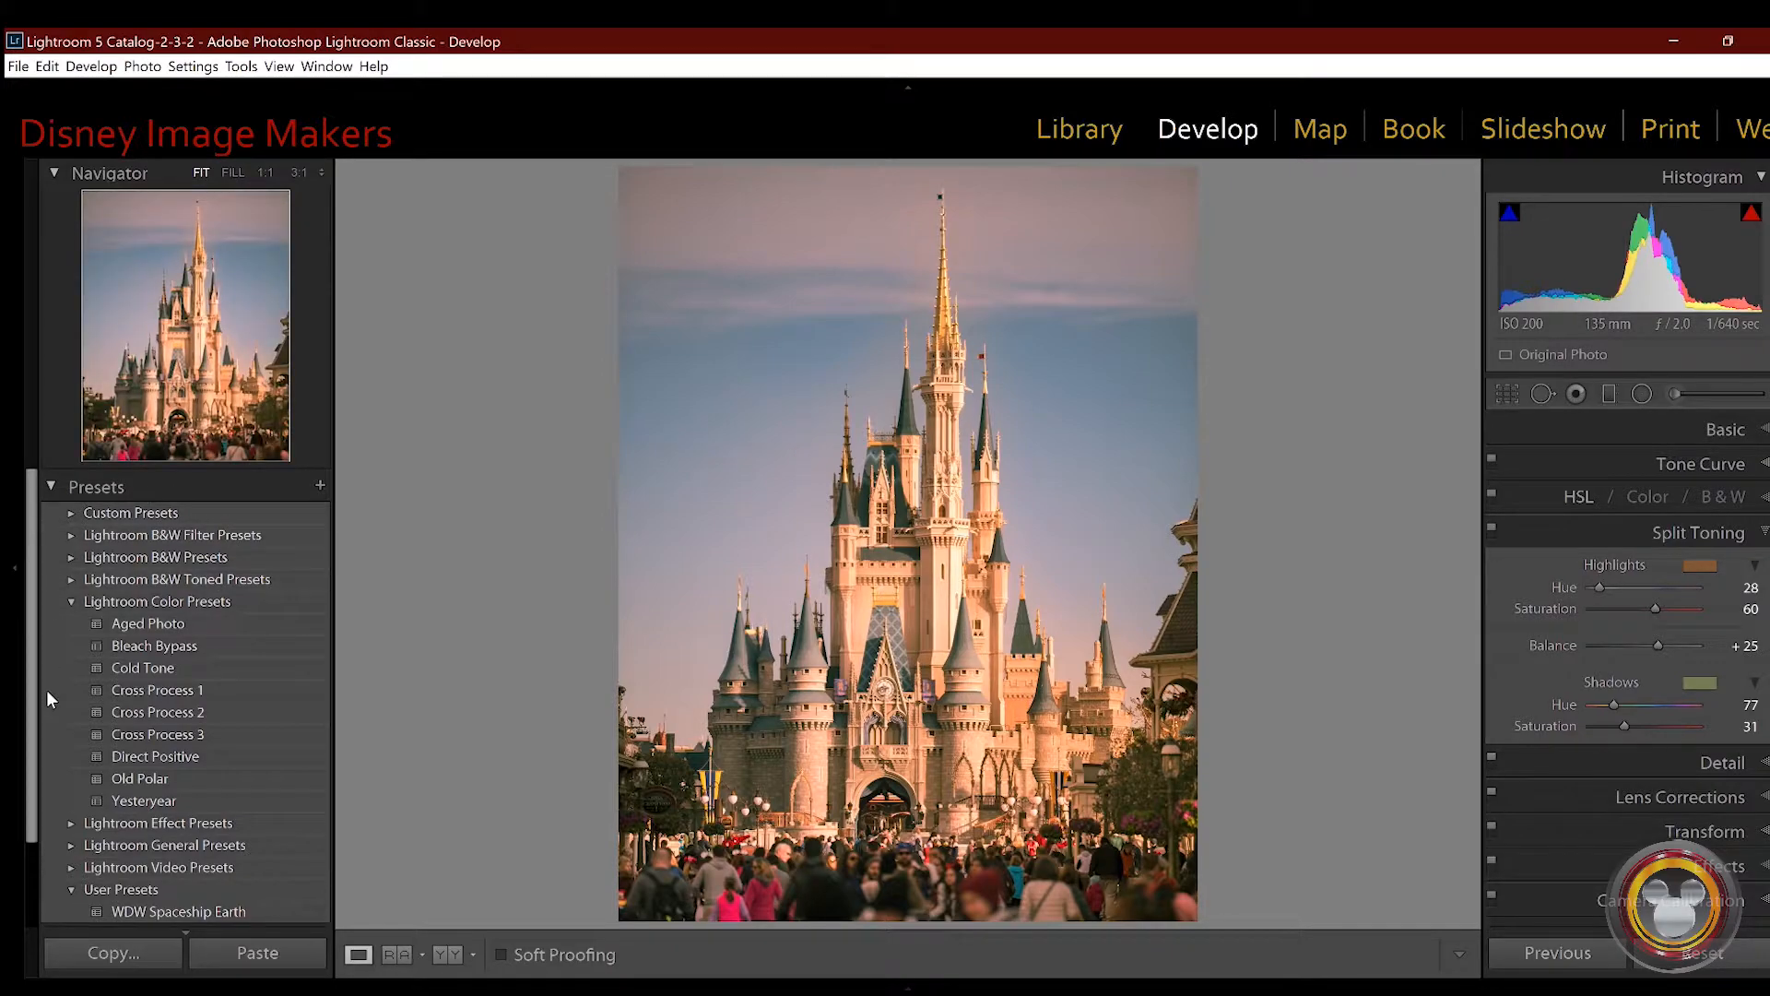
left_click(71, 602)
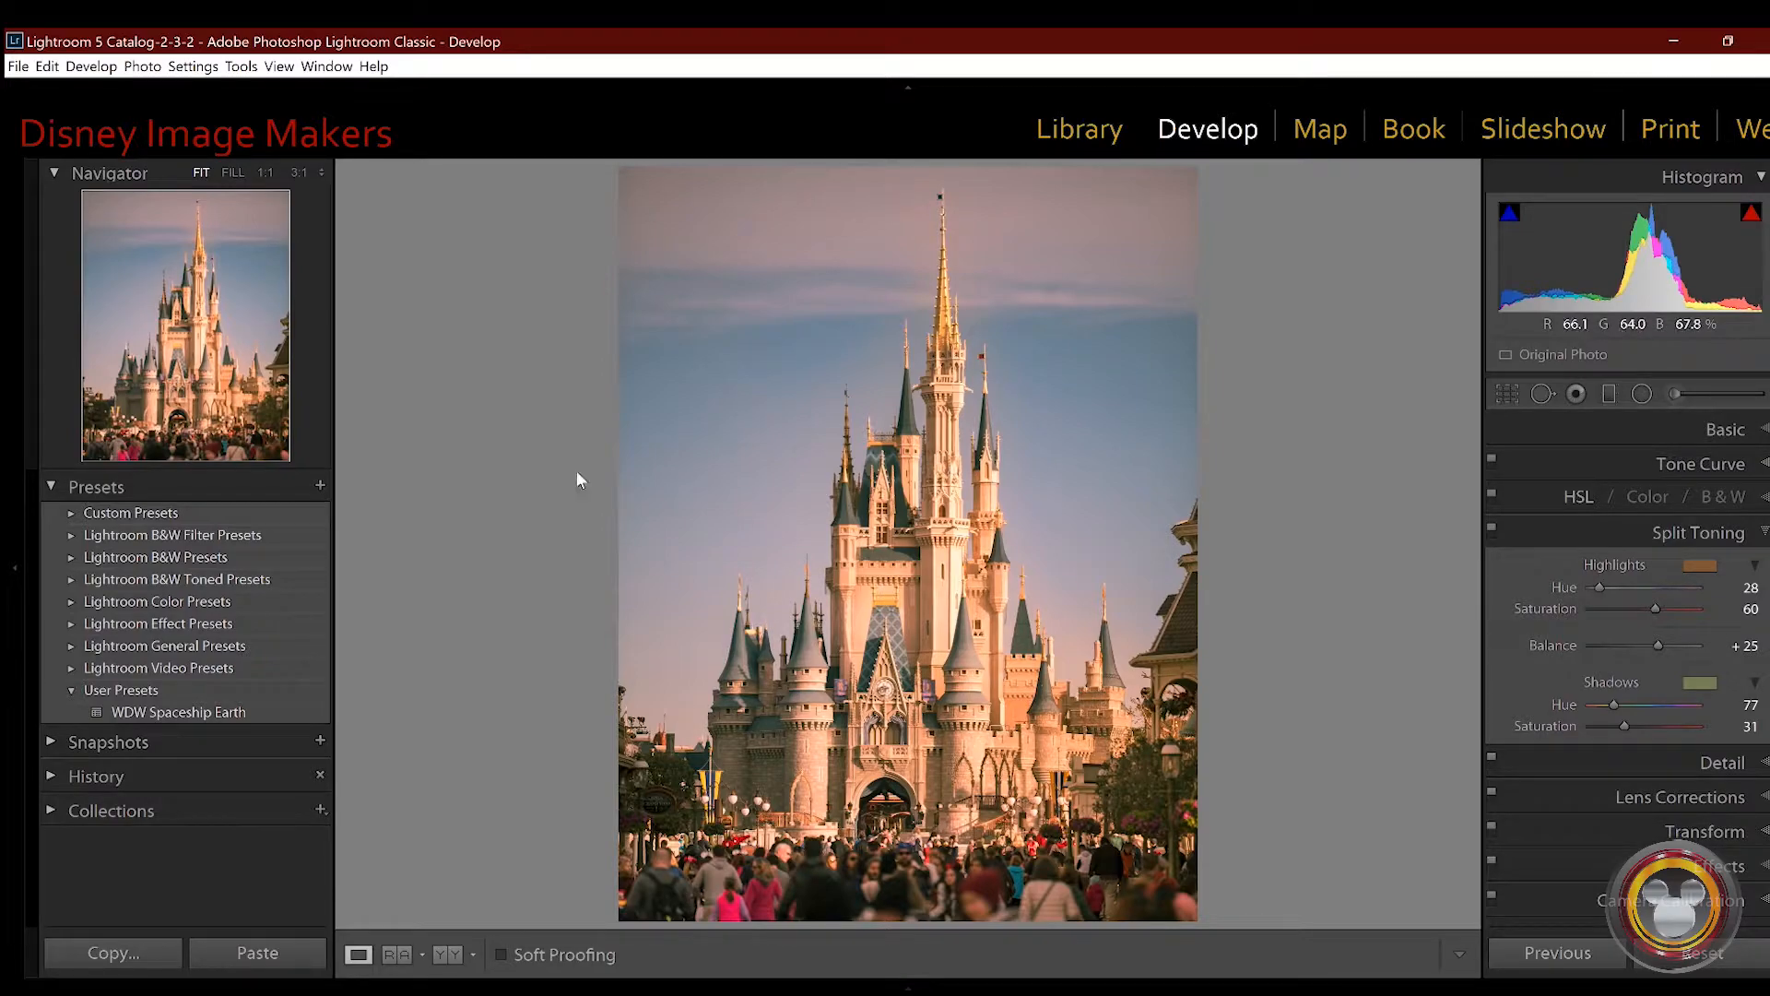
Step: Start a new develop preset in the User Presets folder and name it Castle Vintage
left_click(320, 486)
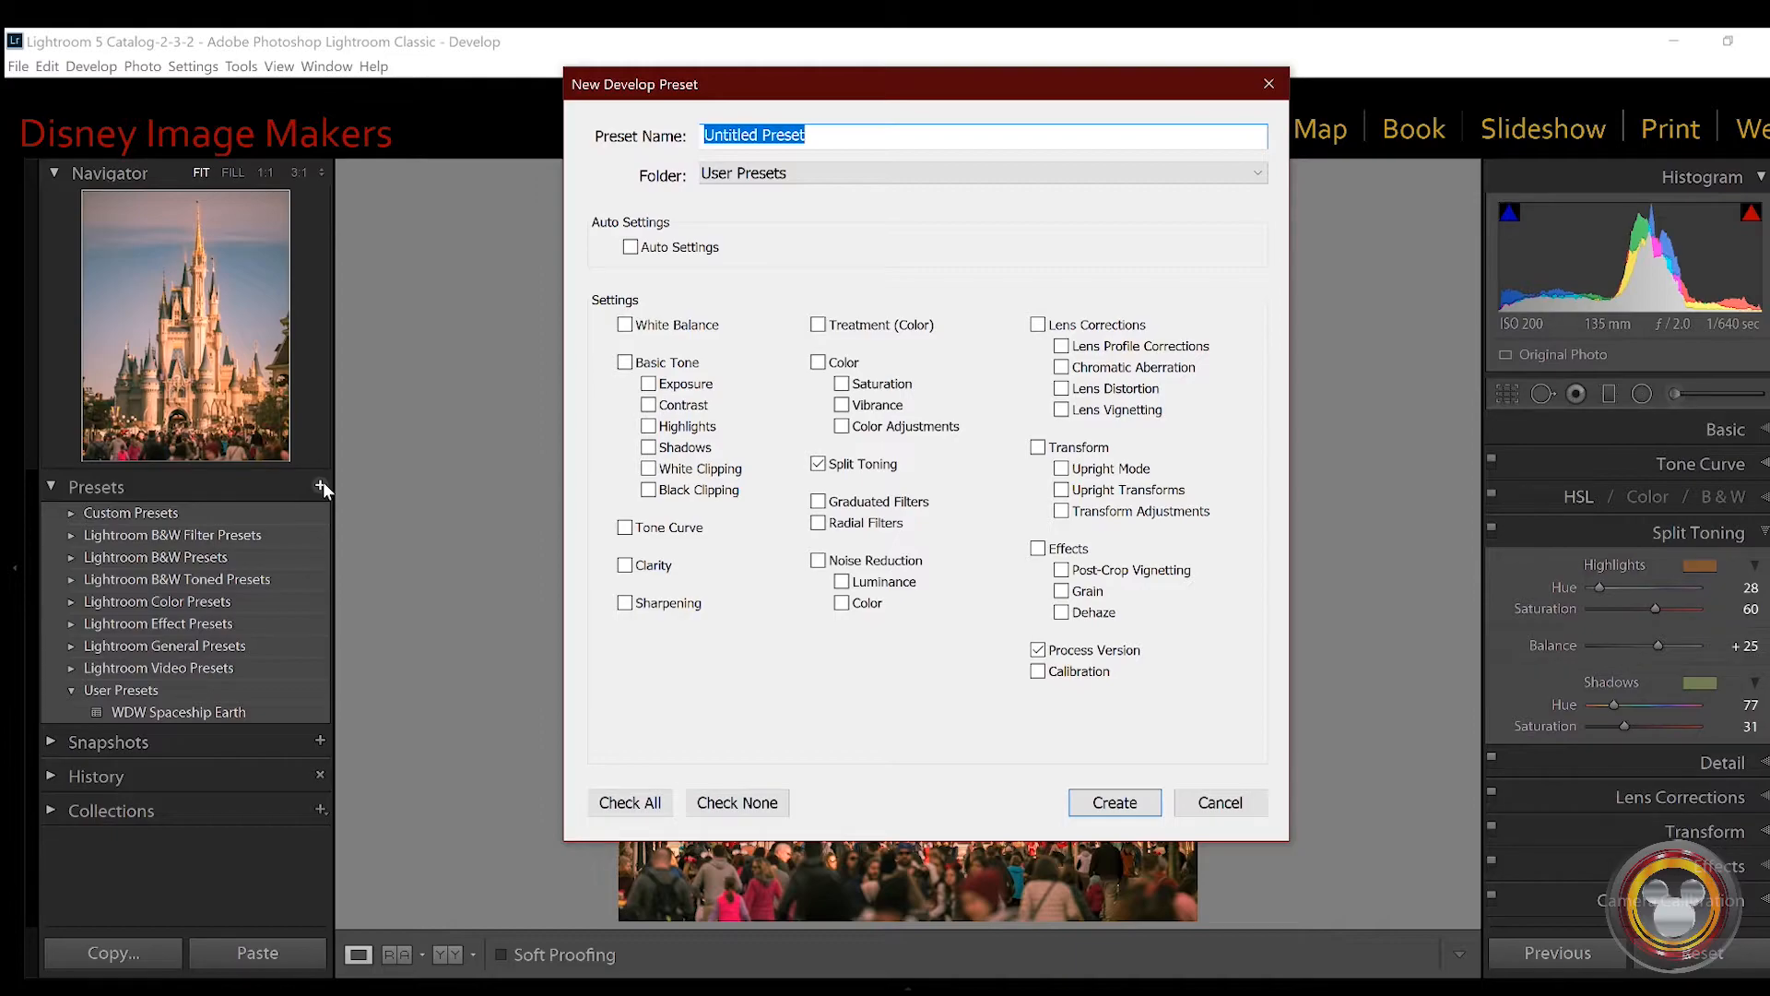
left_click(1128, 175)
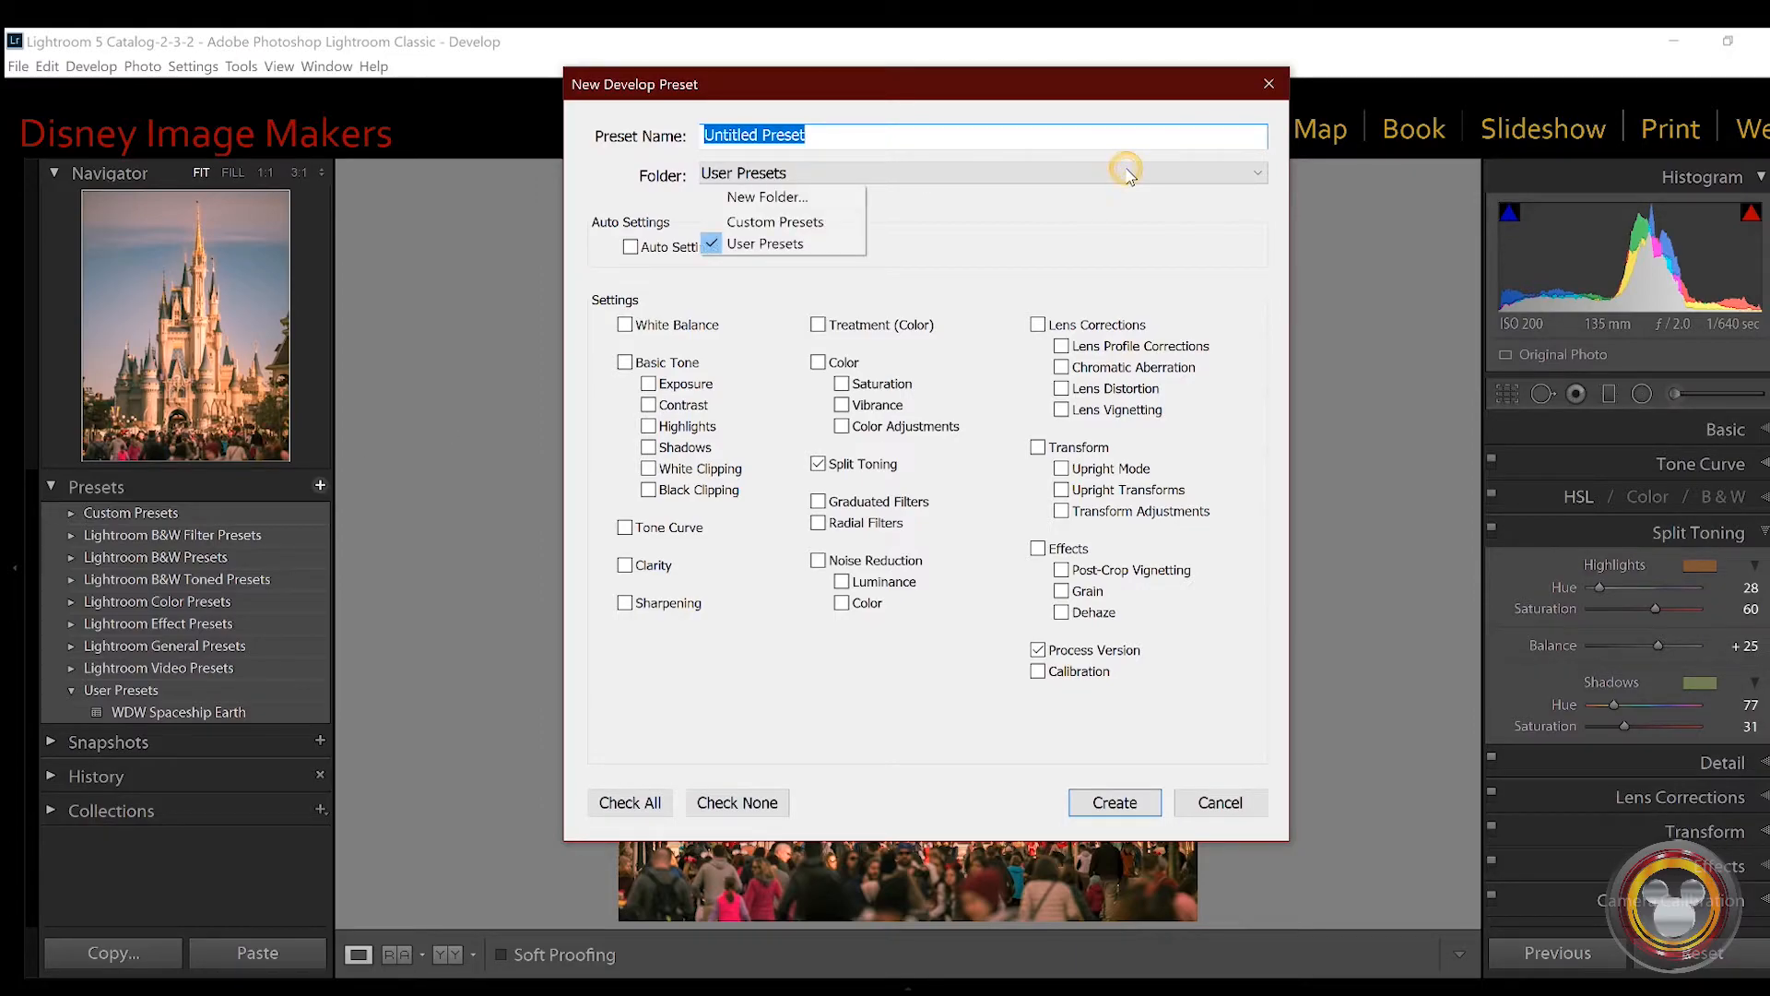
left_click(790, 245)
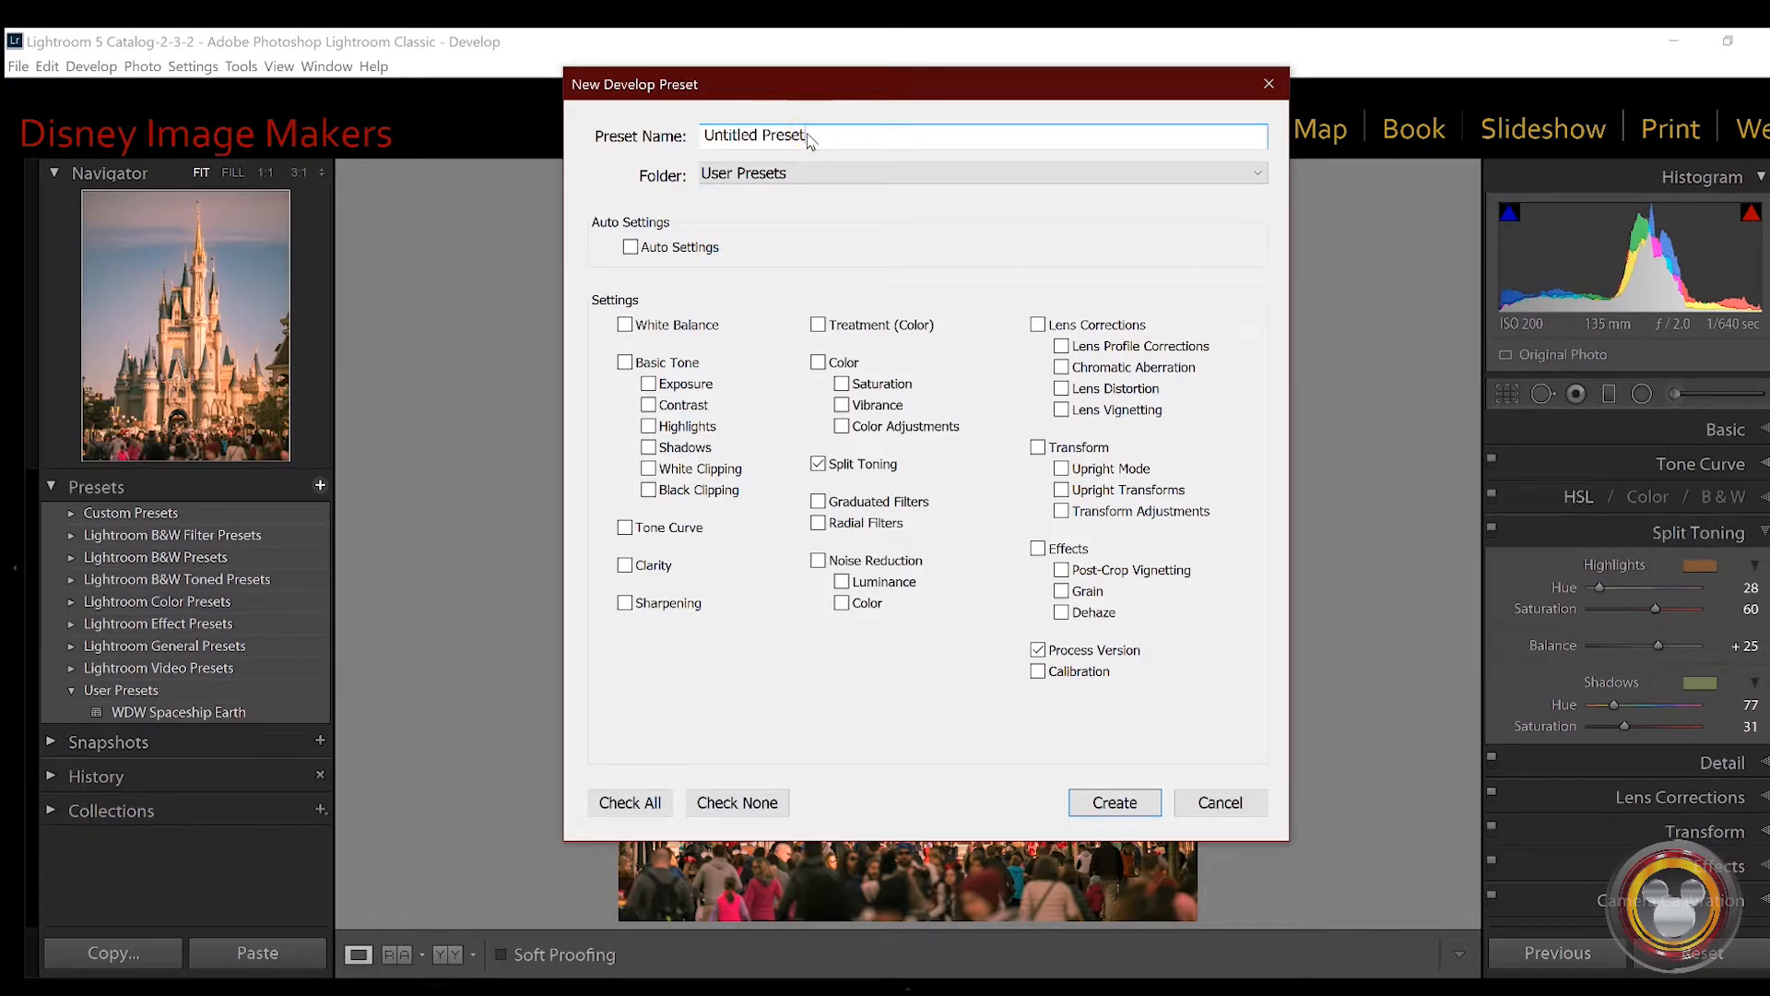
left_click_drag(808, 136, 689, 158)
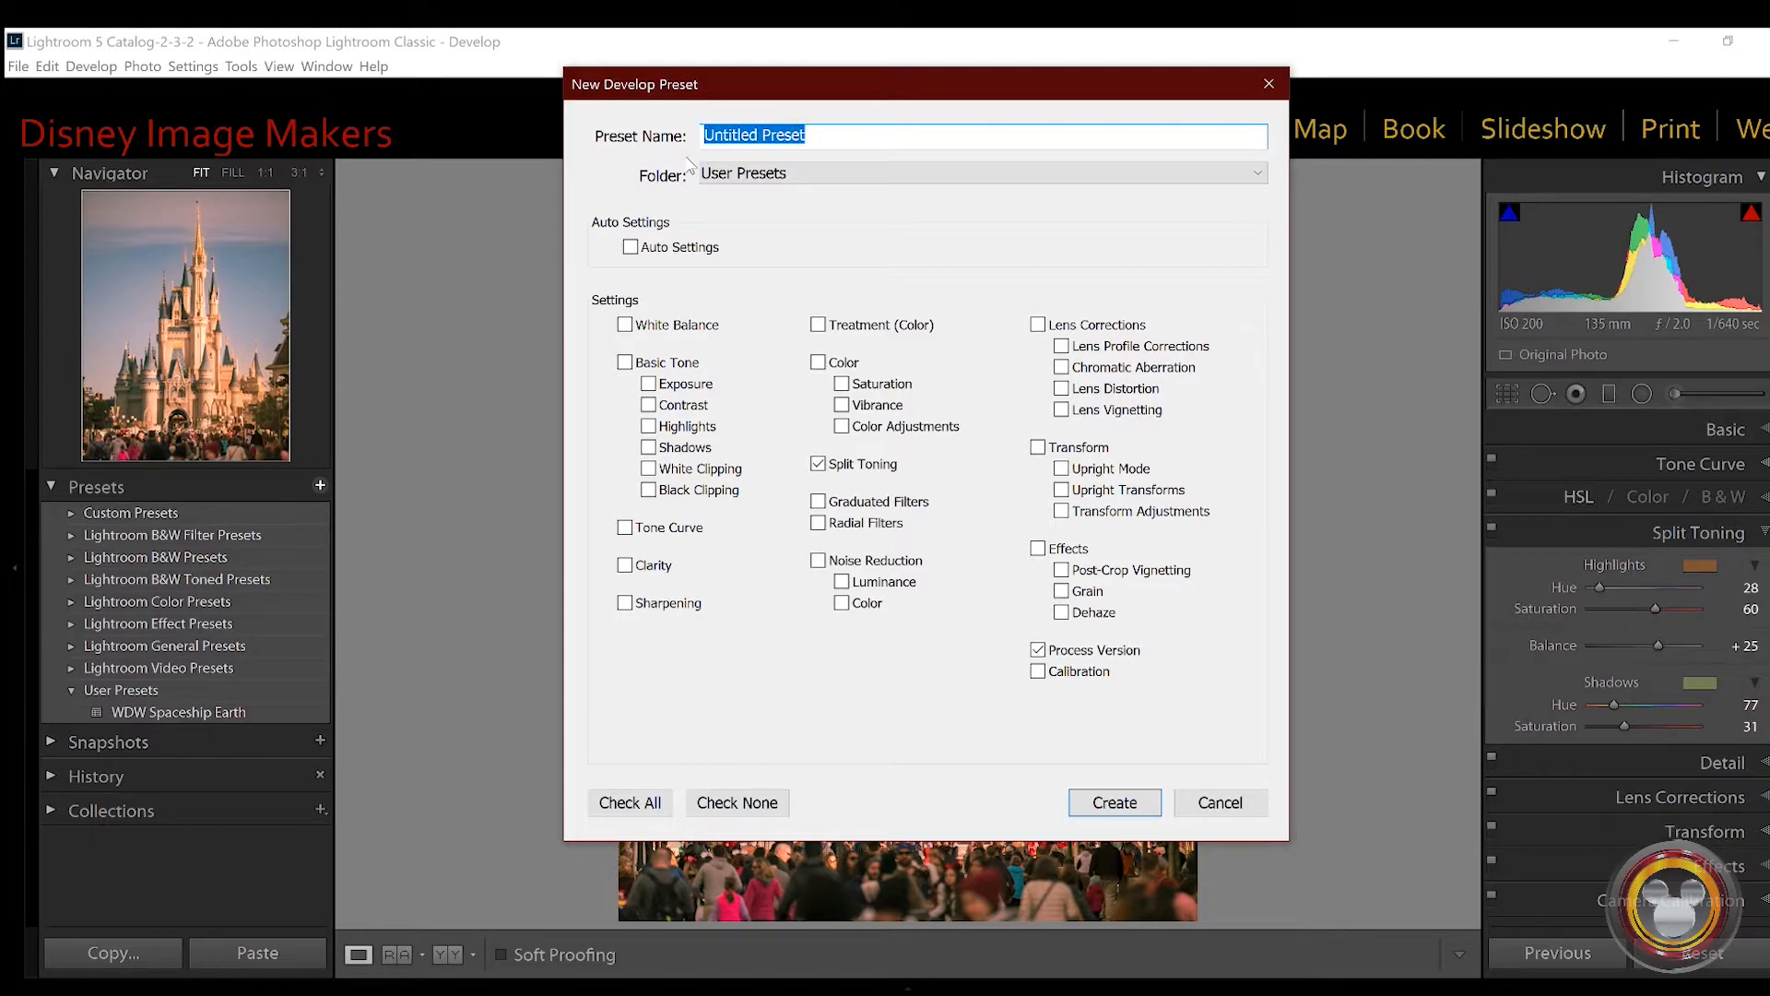
type("Cast")
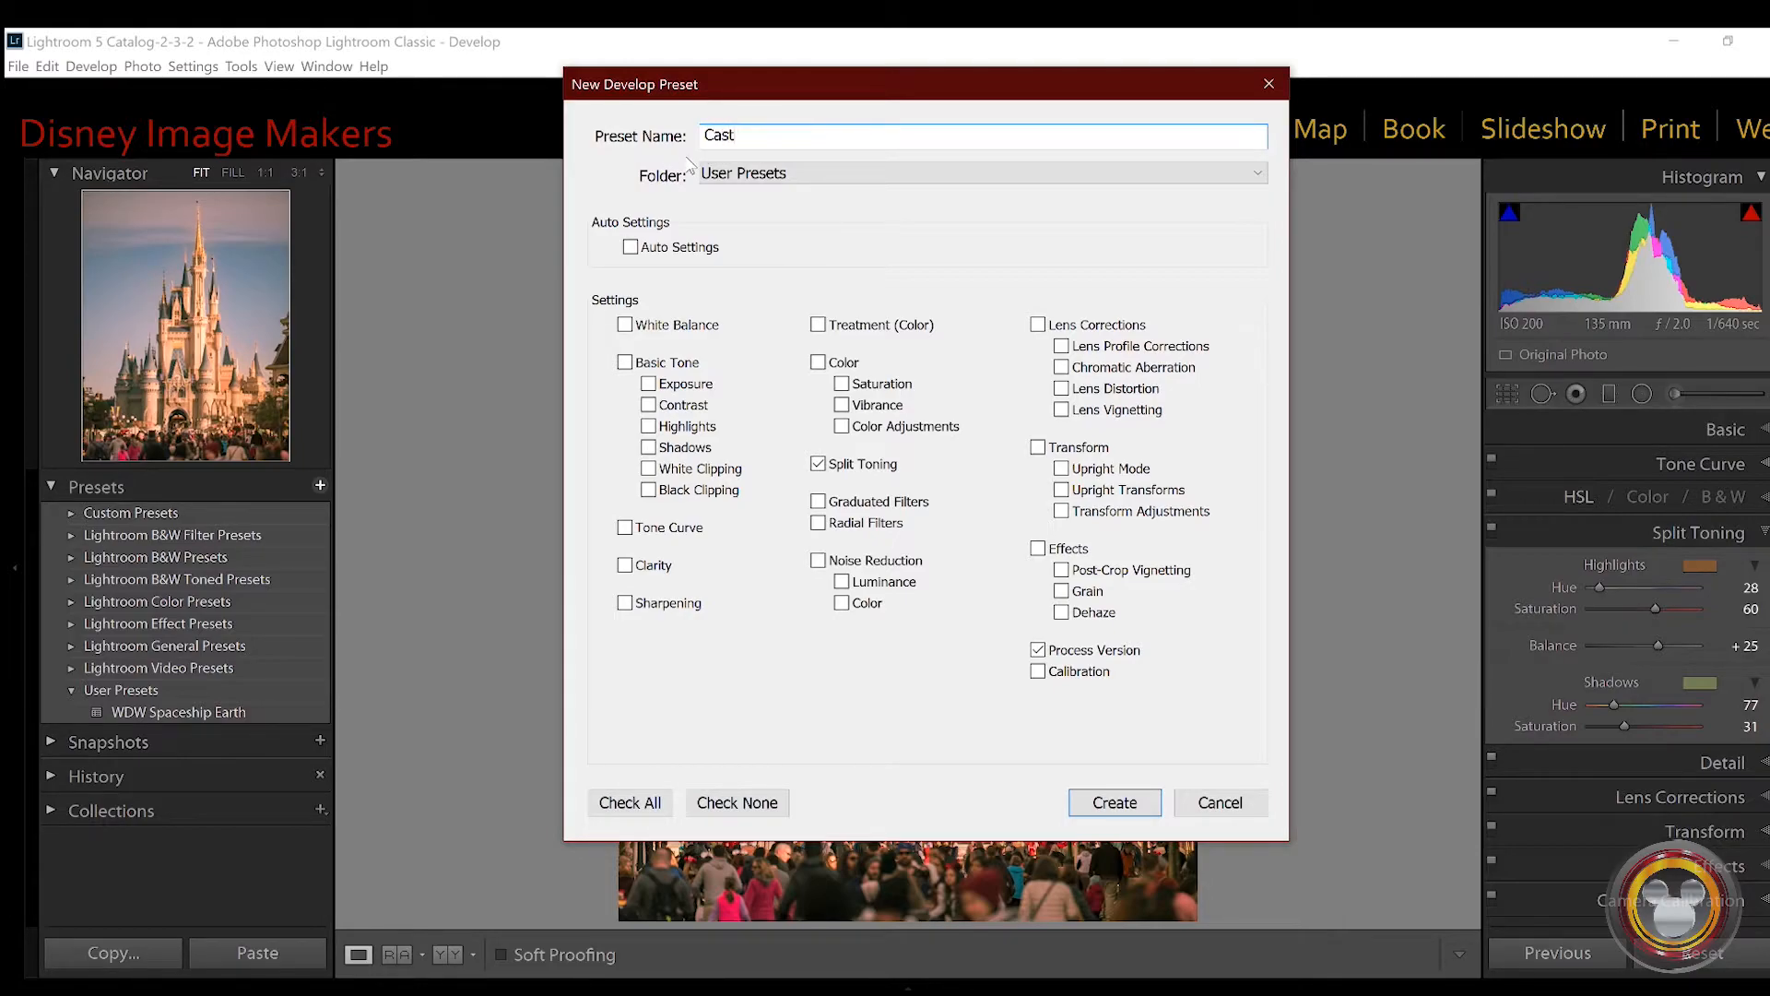
type("le Vintage")
left_click(818, 461)
left_click(817, 461)
left_click(625, 363)
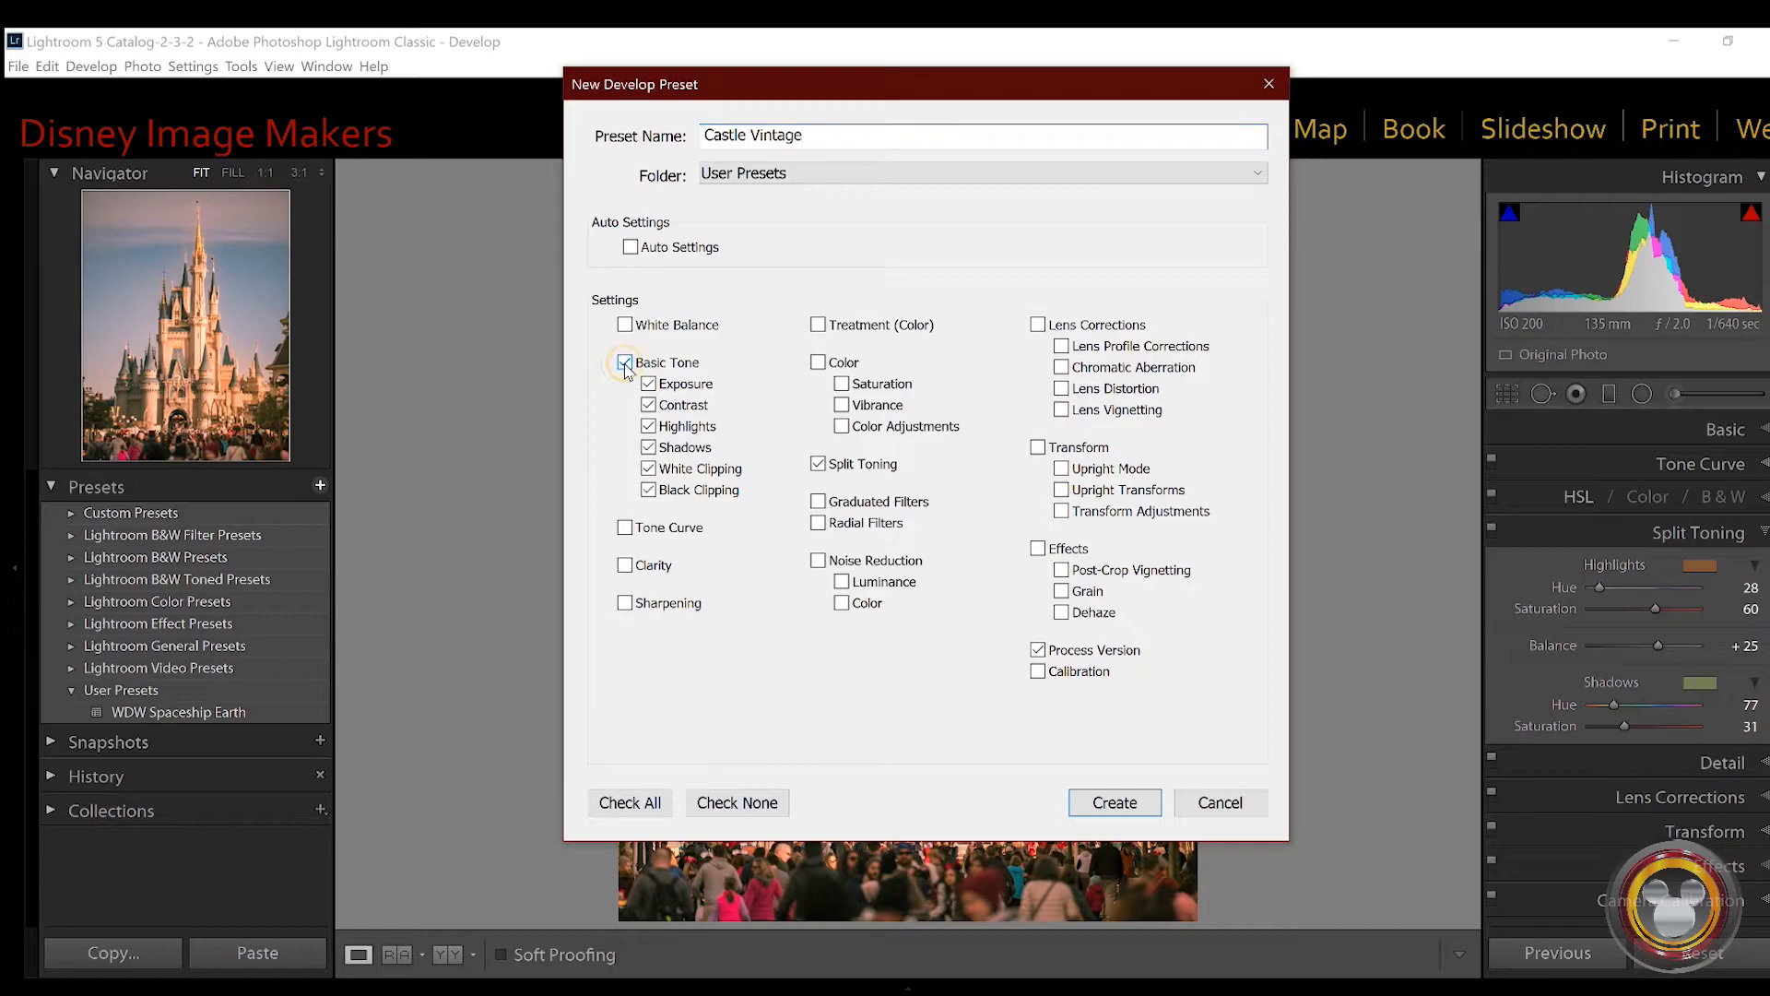
left_click(624, 566)
left_click(625, 603)
left_click(625, 363)
left_click(624, 565)
left_click(627, 604)
Step: Create the Castle Vintage preset and apply it to the third castle photo after the current one in the filmstrip
left_click(1121, 806)
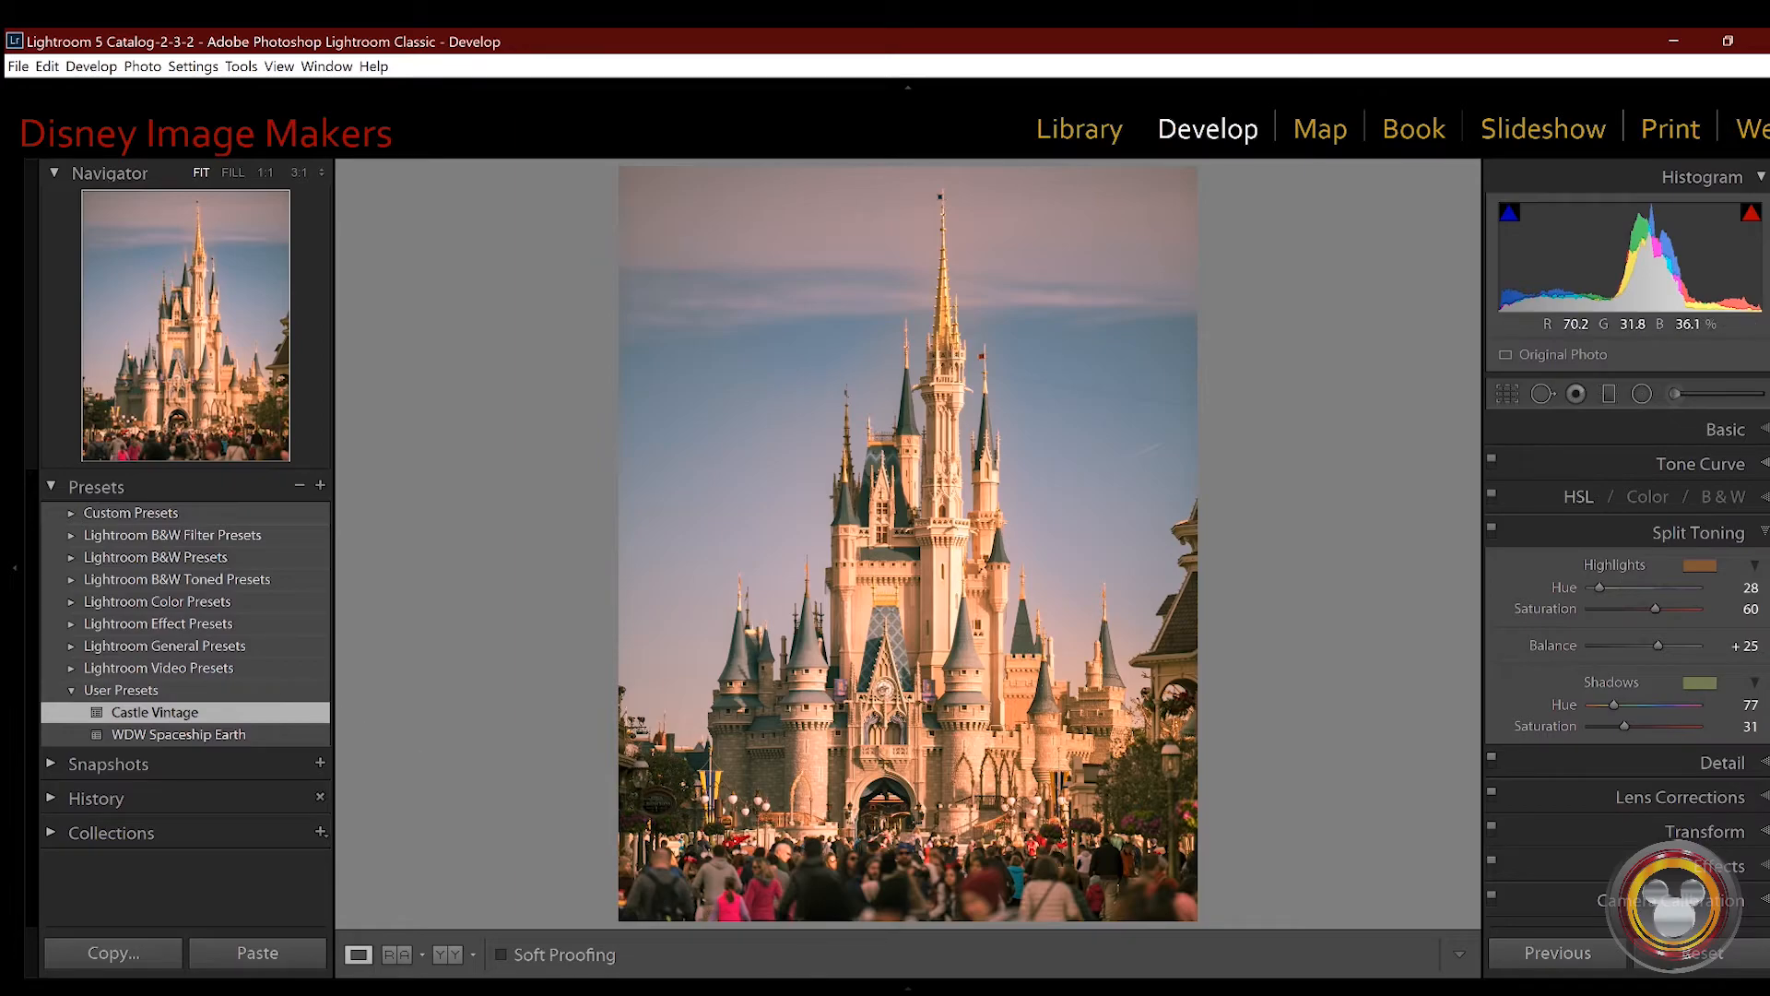
mouse_move(903, 988)
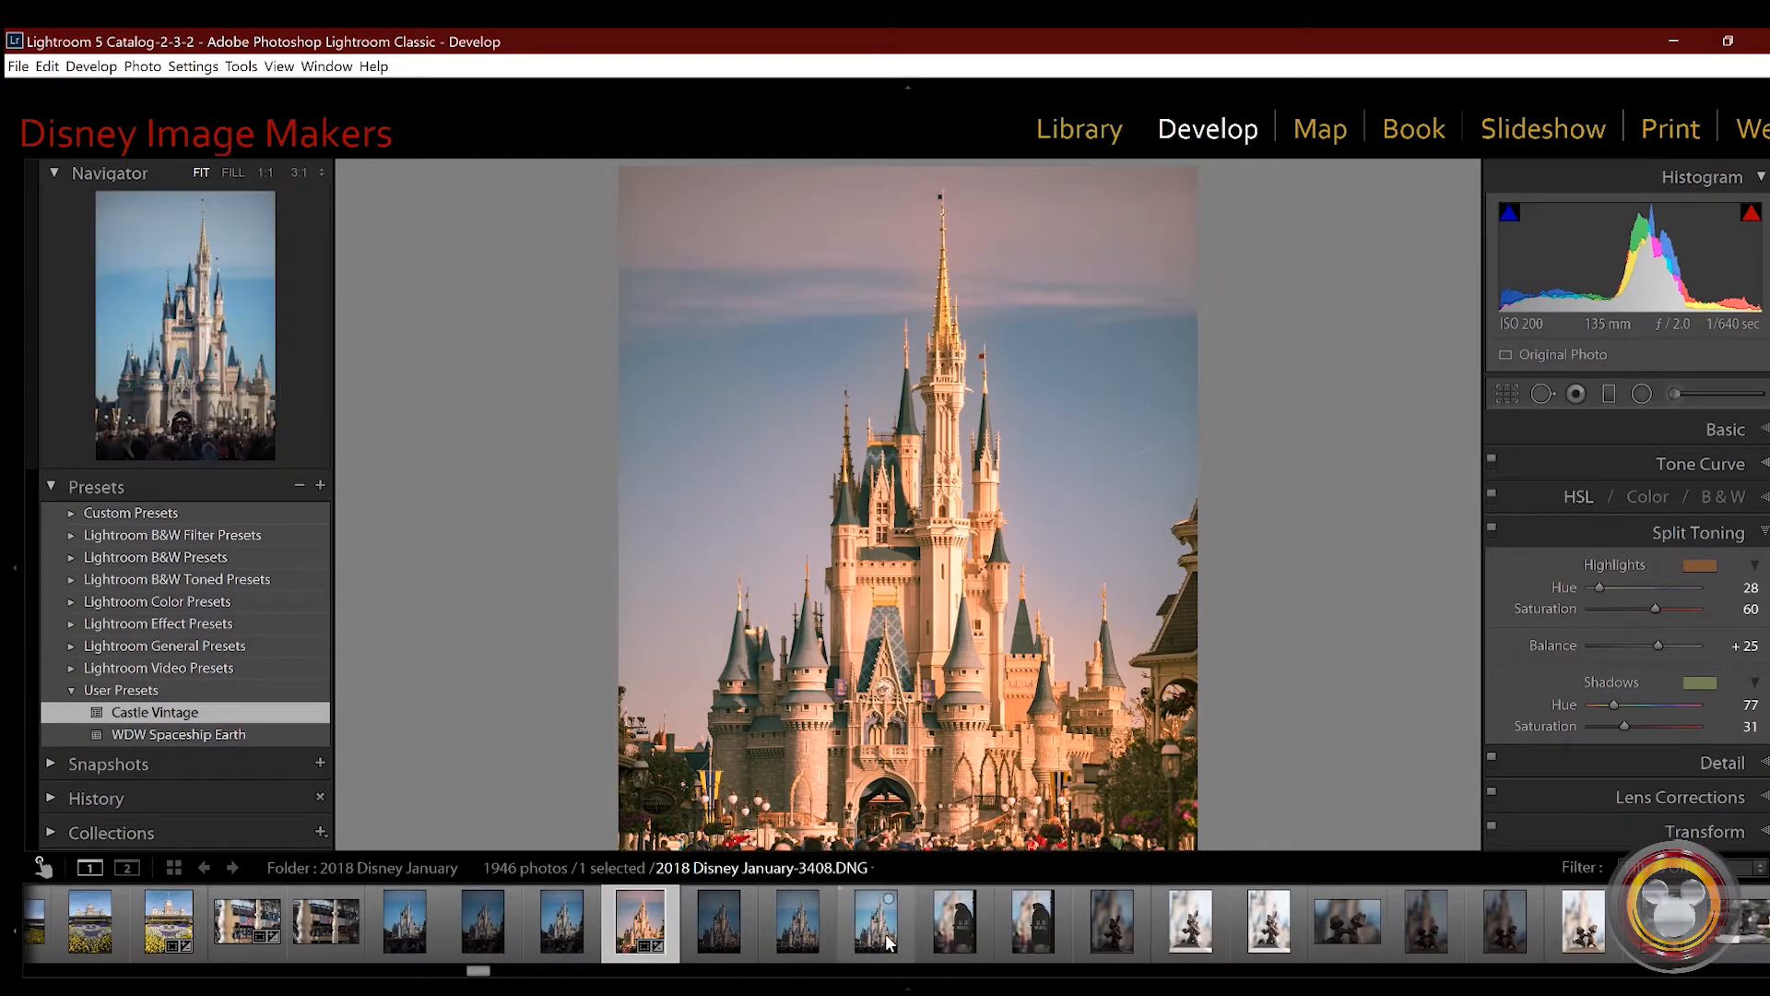
left_click(888, 940)
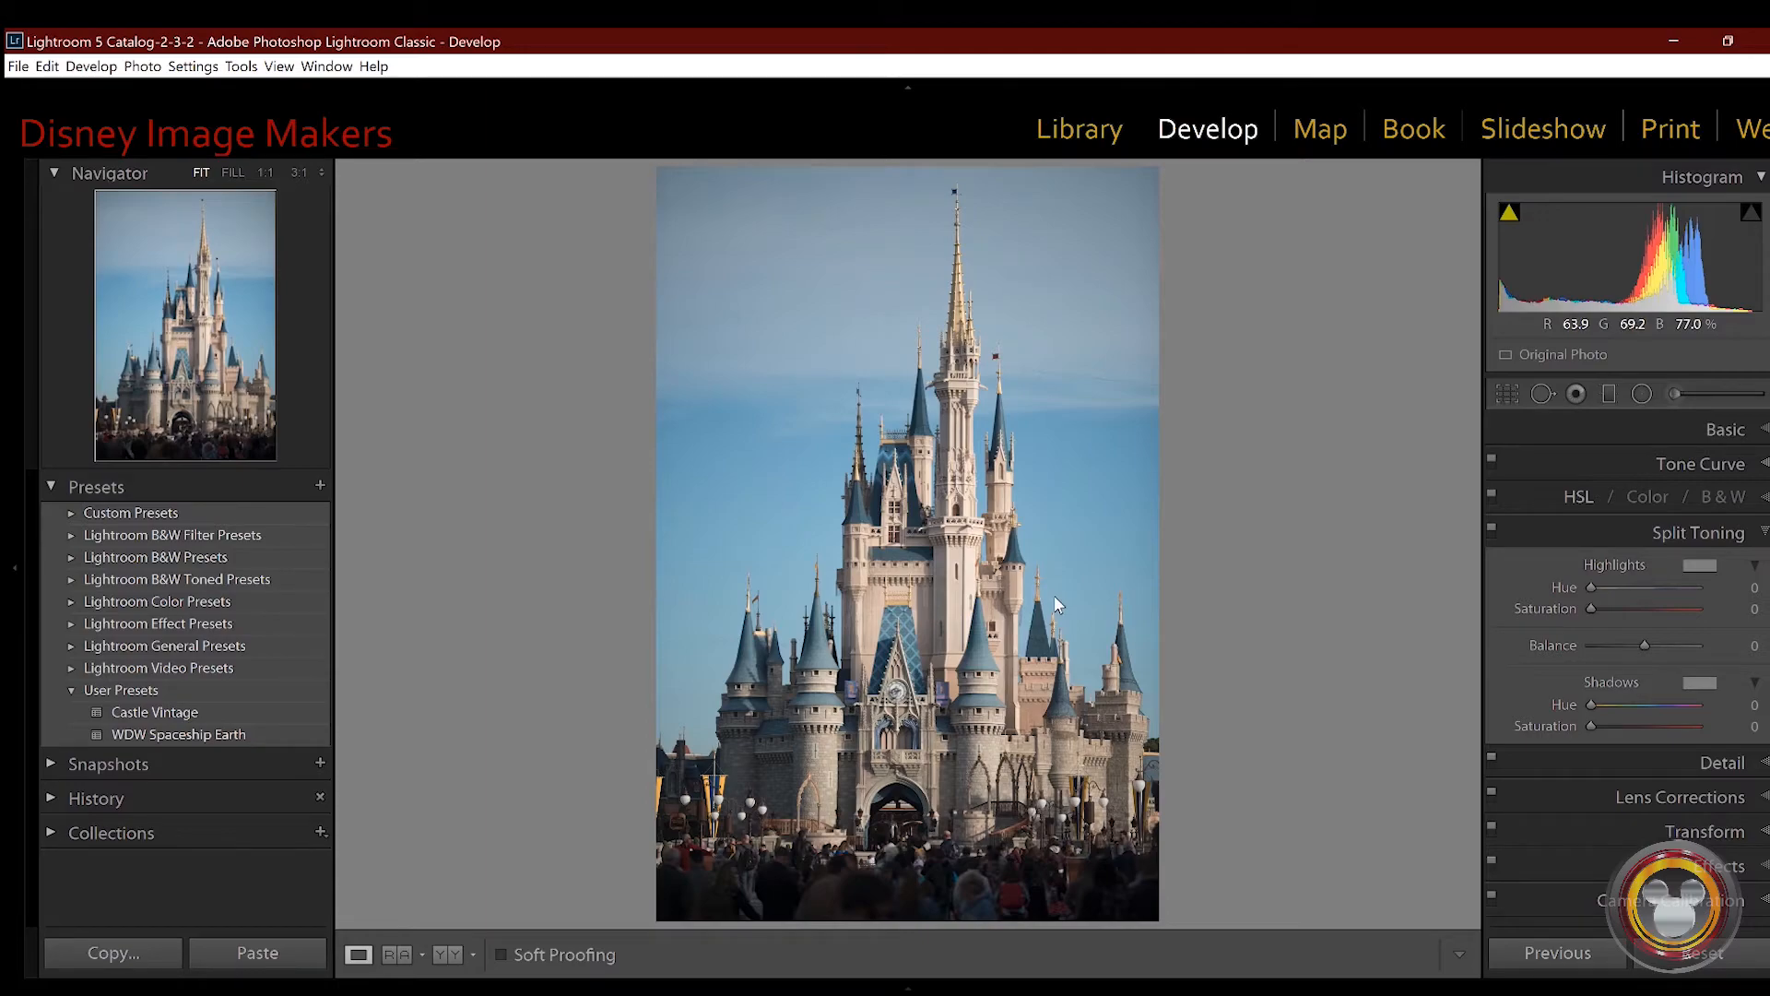
left_click(178, 716)
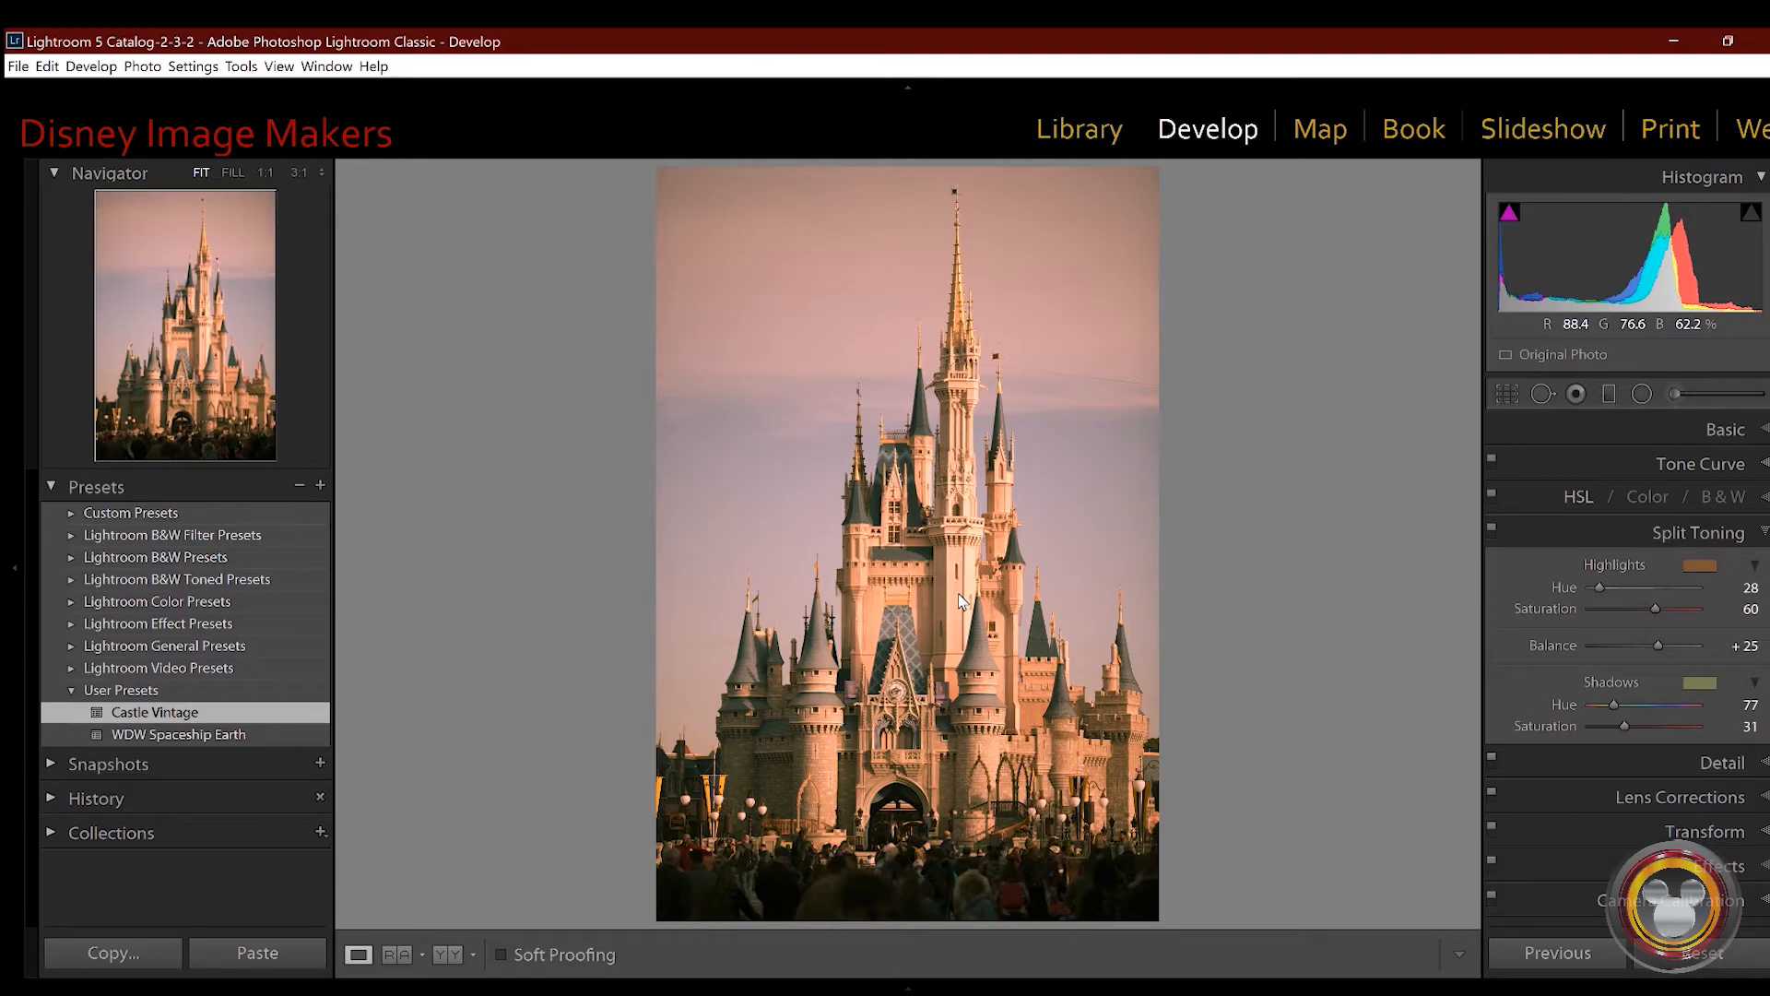
left_click(73, 691)
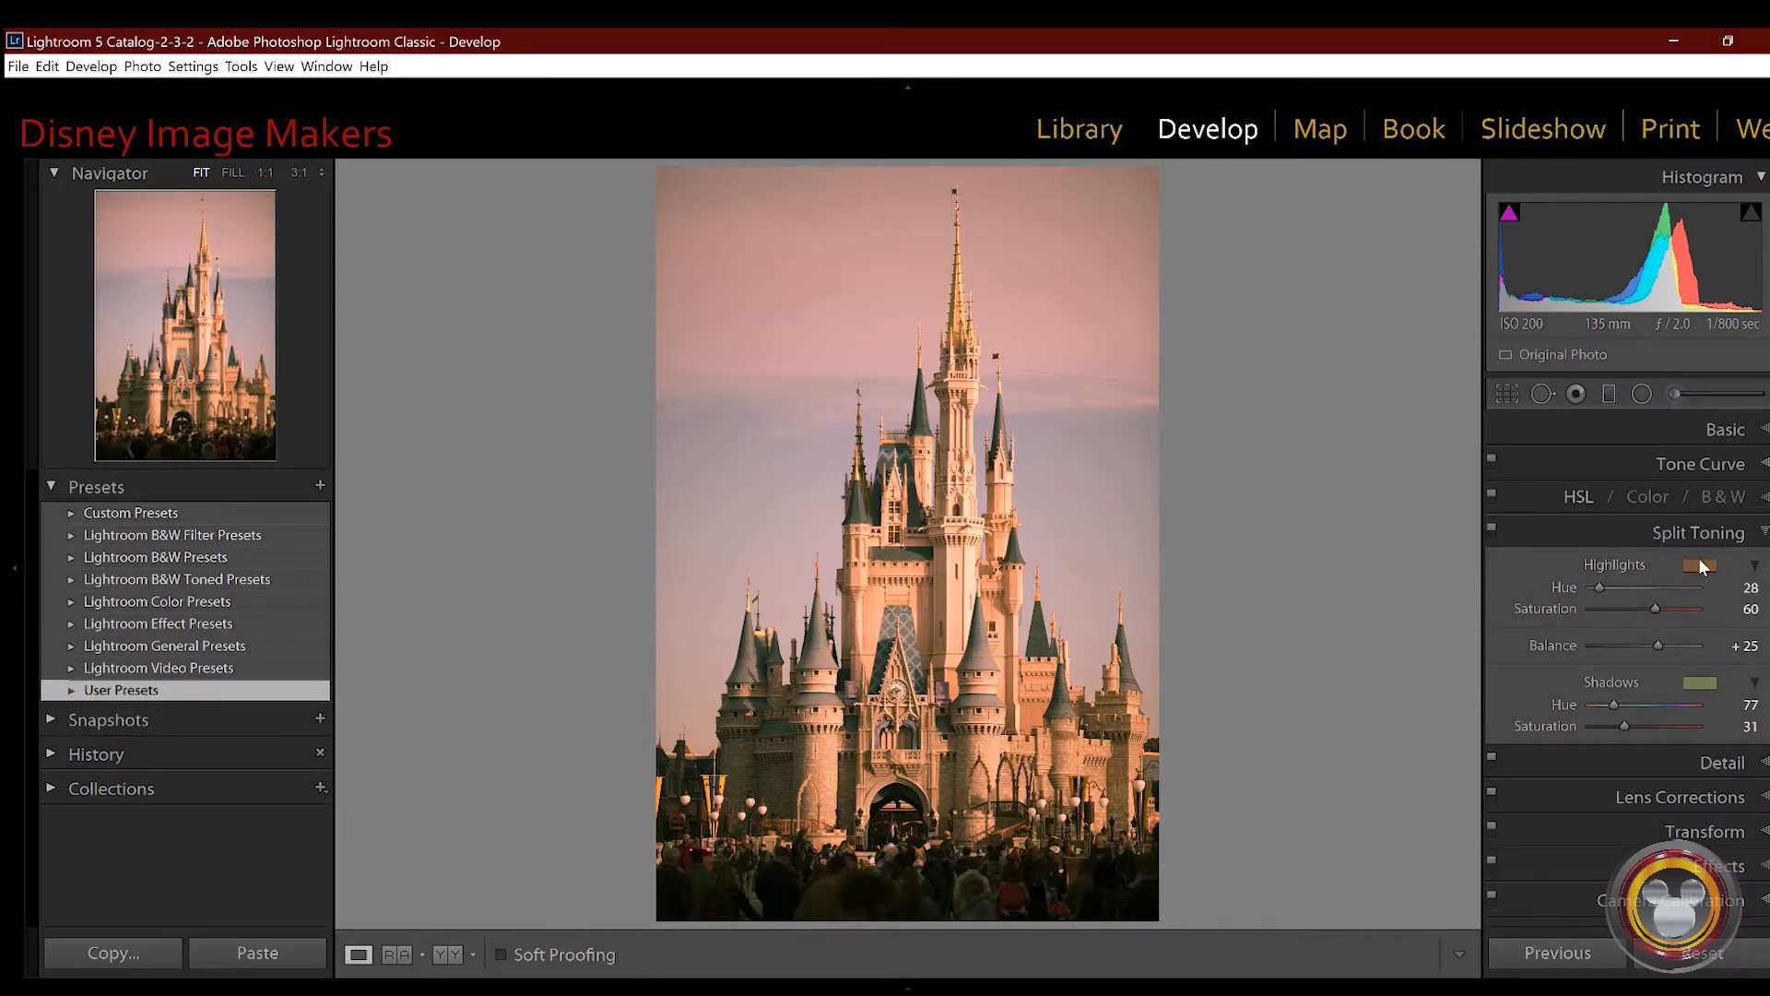